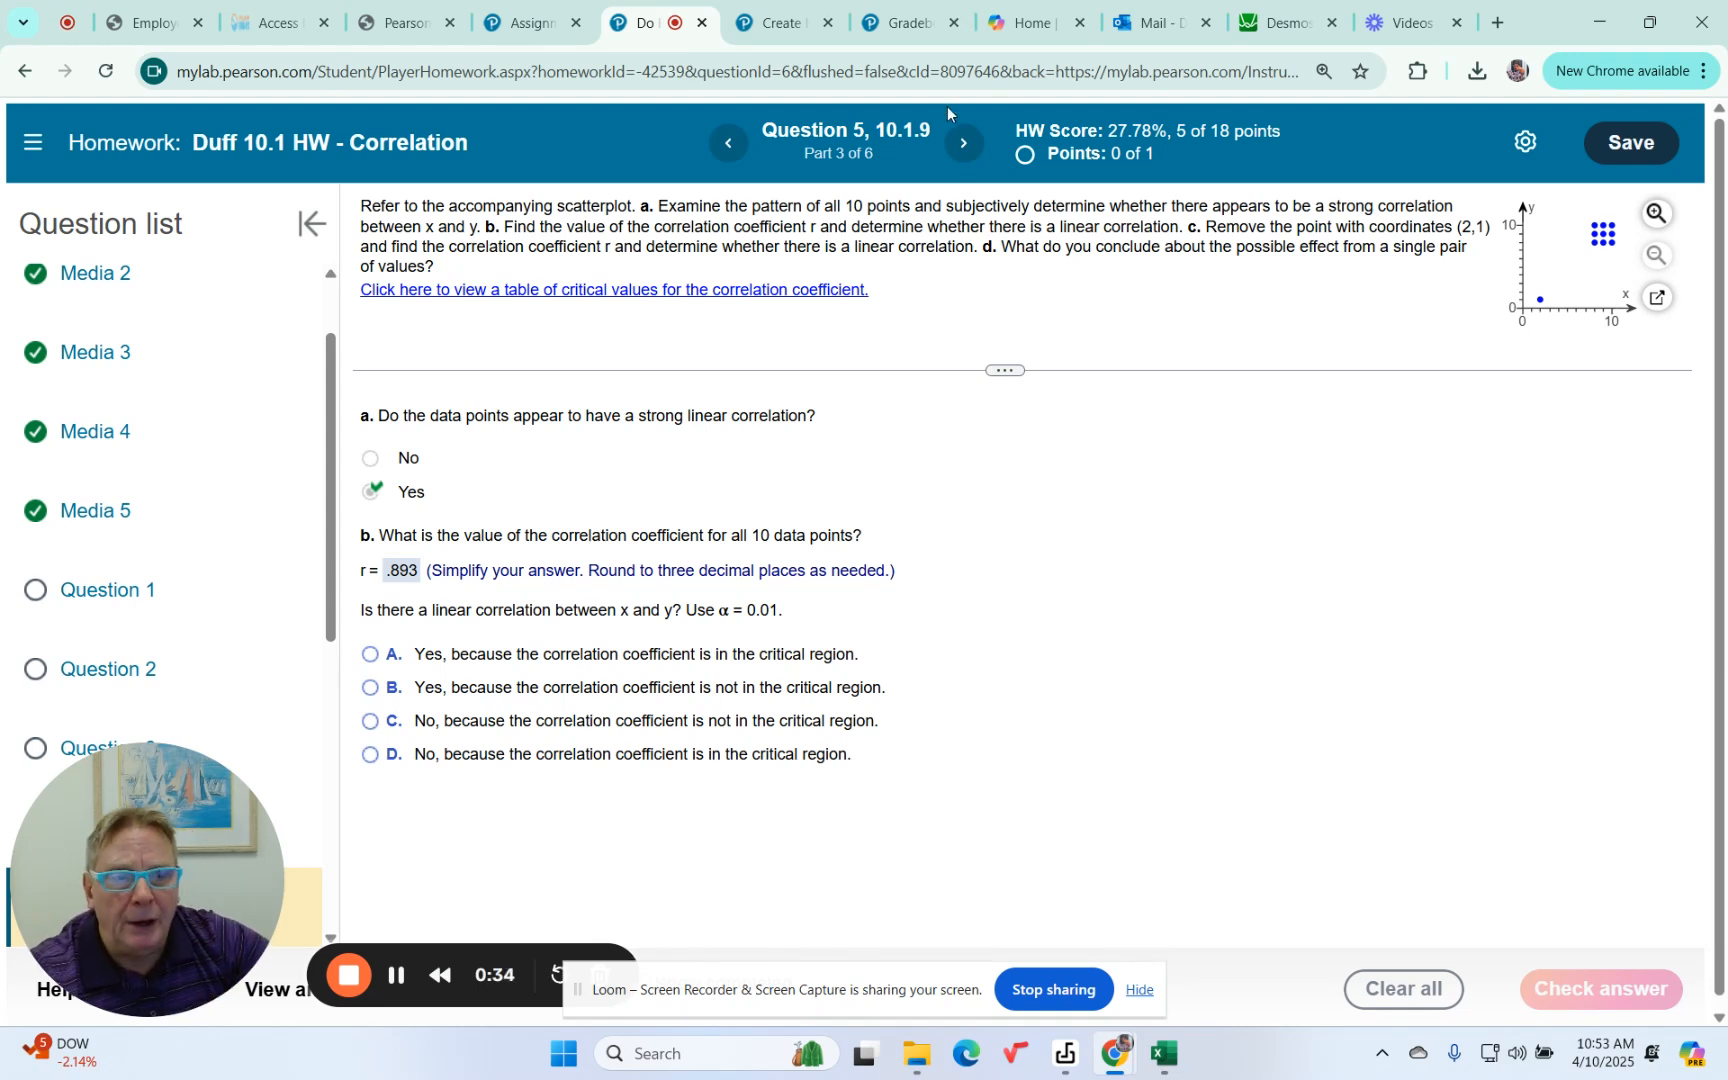
# Step: Enlarge the question's scatterplot, examine the pattern of its 10 points, and close the enlarged view
pyautogui.click(1656, 299)
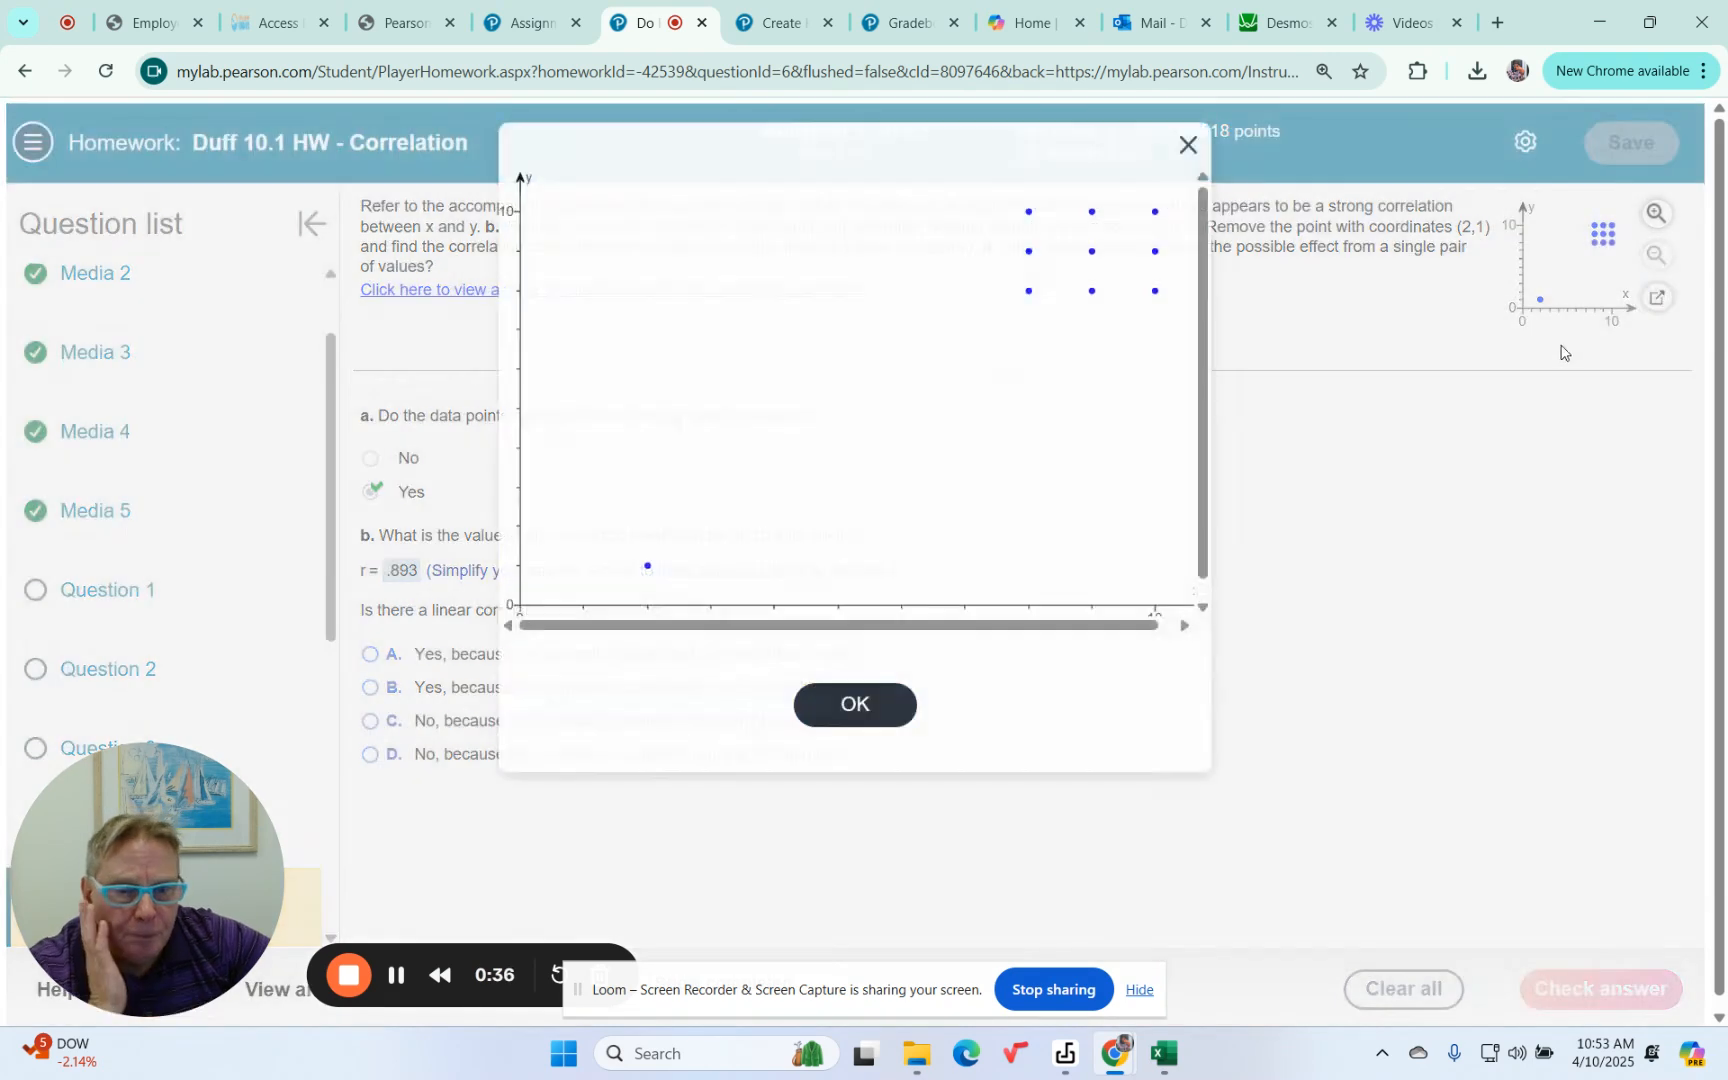
pyautogui.scroll(-1, 740, 555)
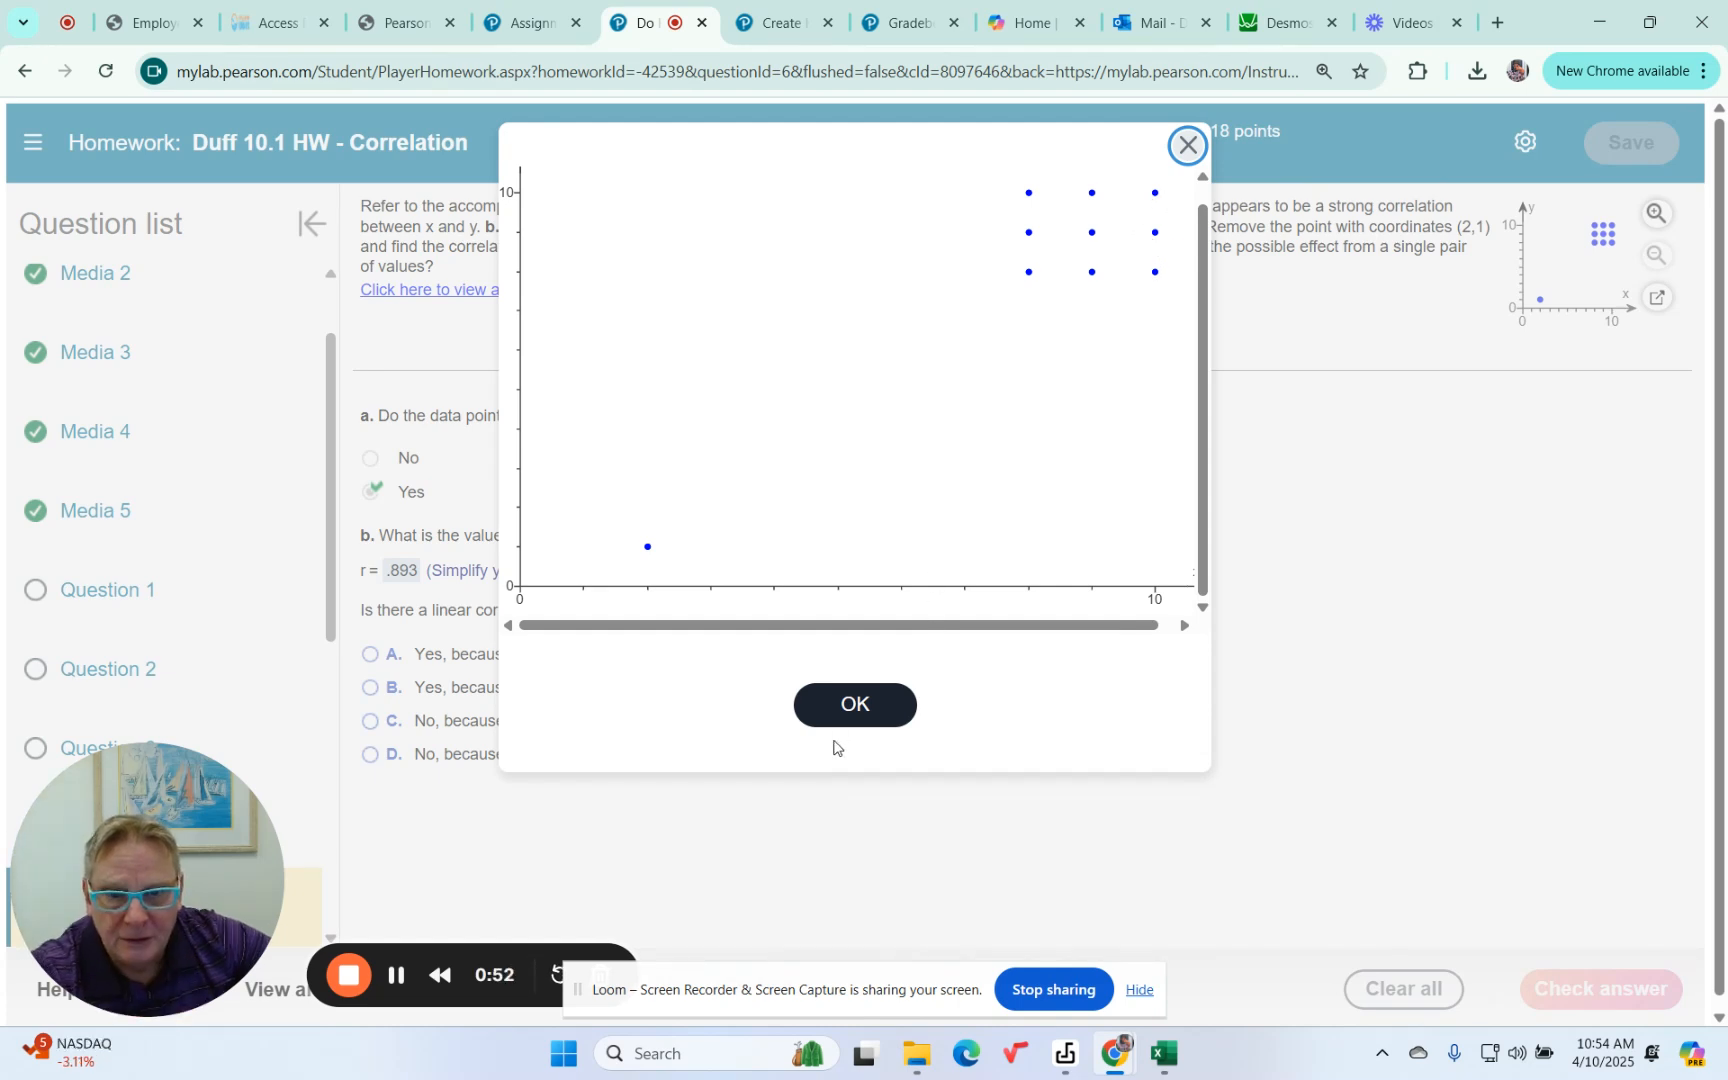
pyautogui.click(880, 712)
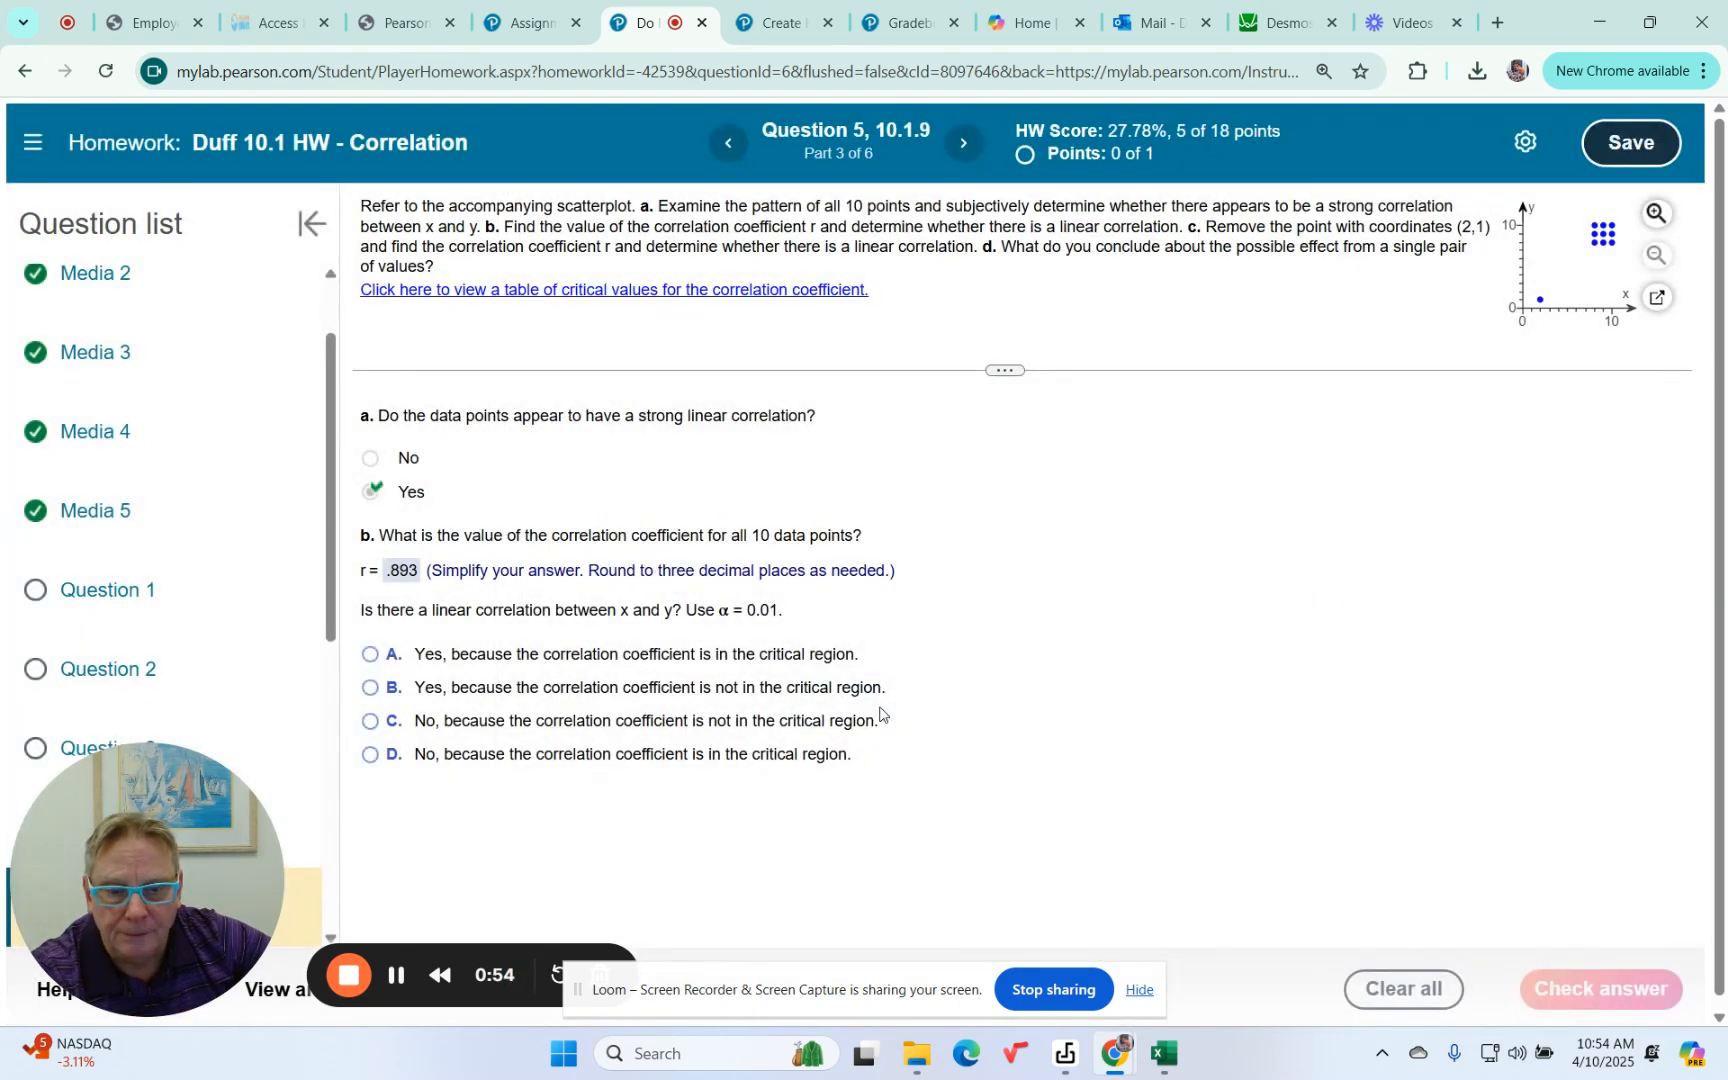
# Step: Switch to the StatCrunch window and close the existing regression results to uncover the x and y data table
pyautogui.moveTo(1145, 1060)
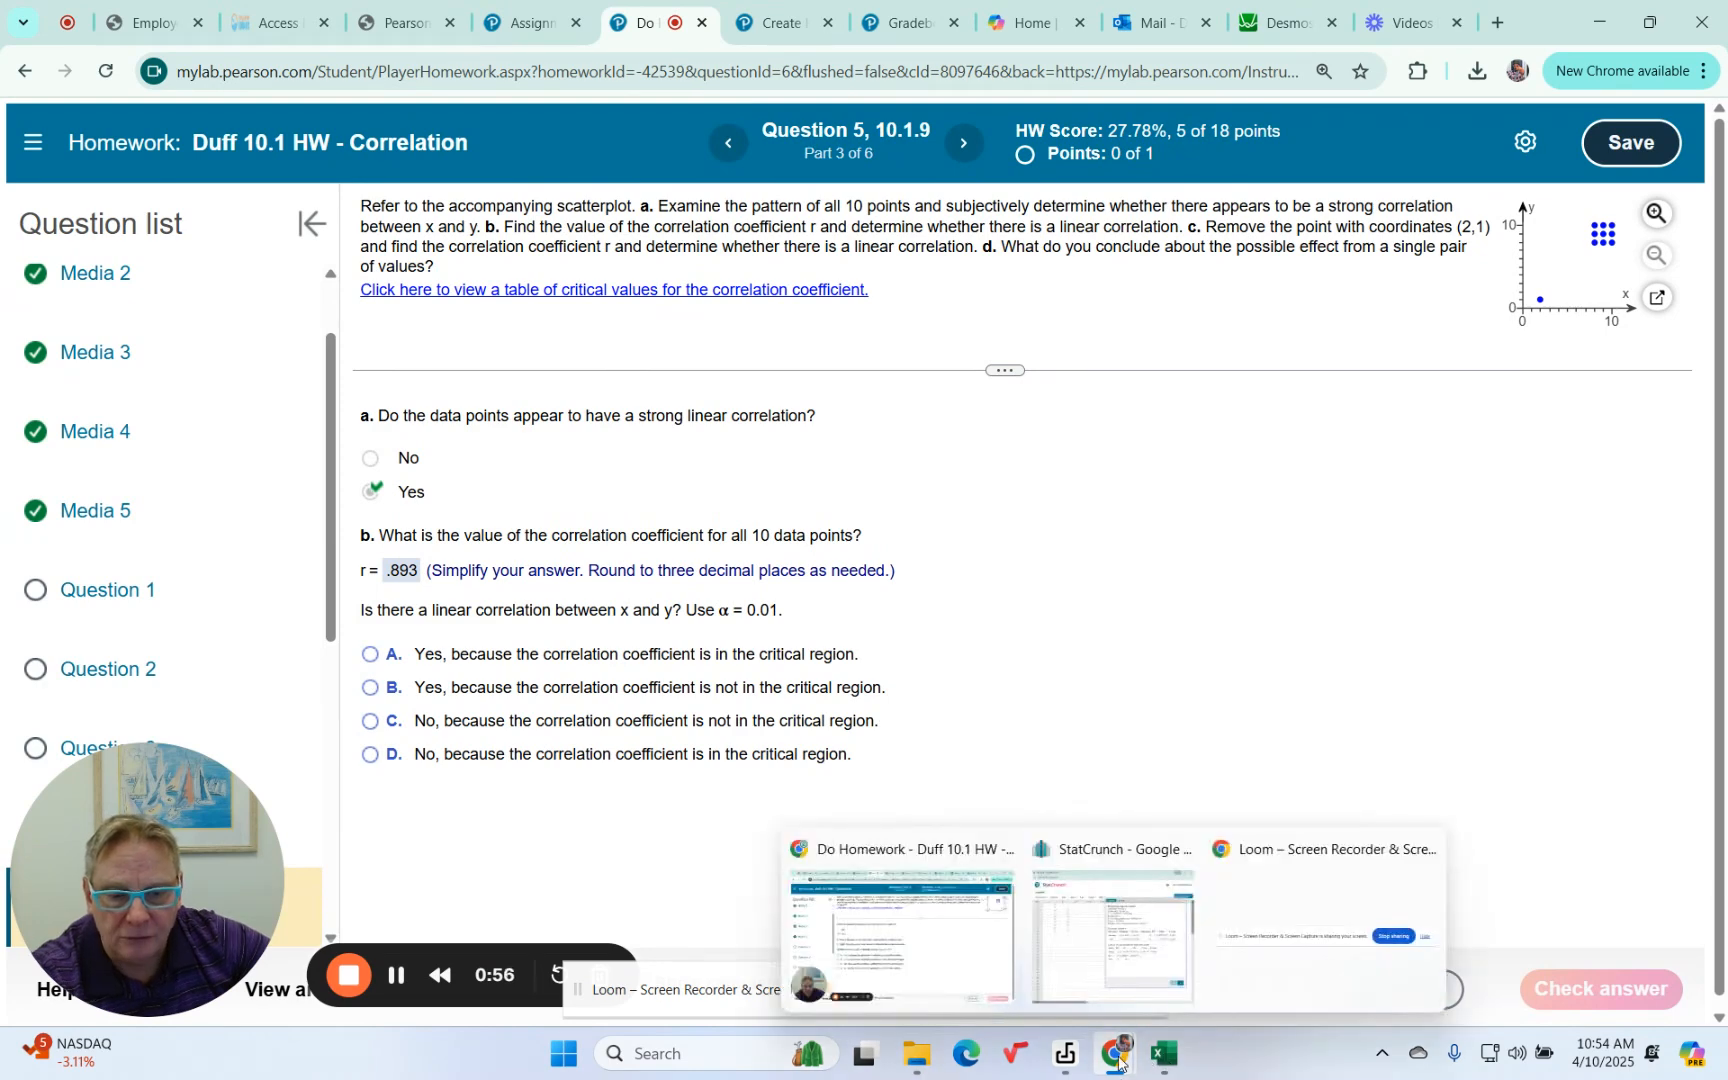
pyautogui.click(1107, 880)
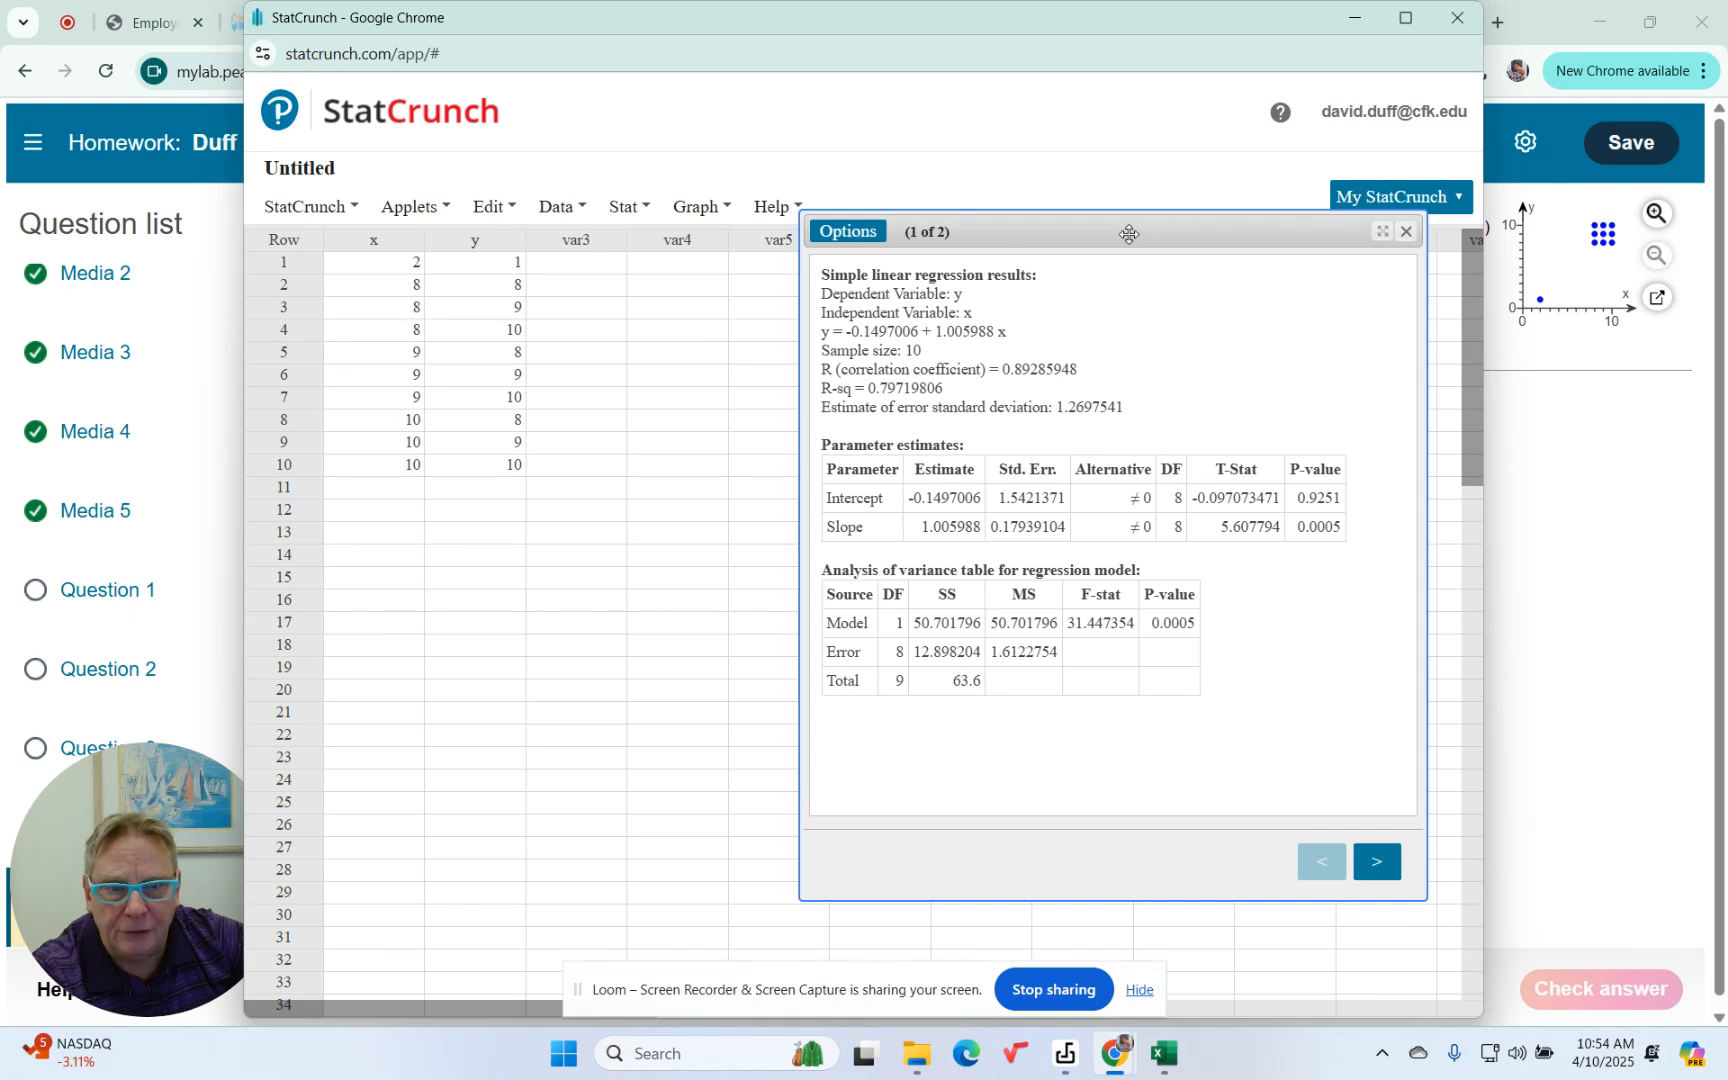
pyautogui.moveTo(1128, 233); pyautogui.dragTo(1158, 350)
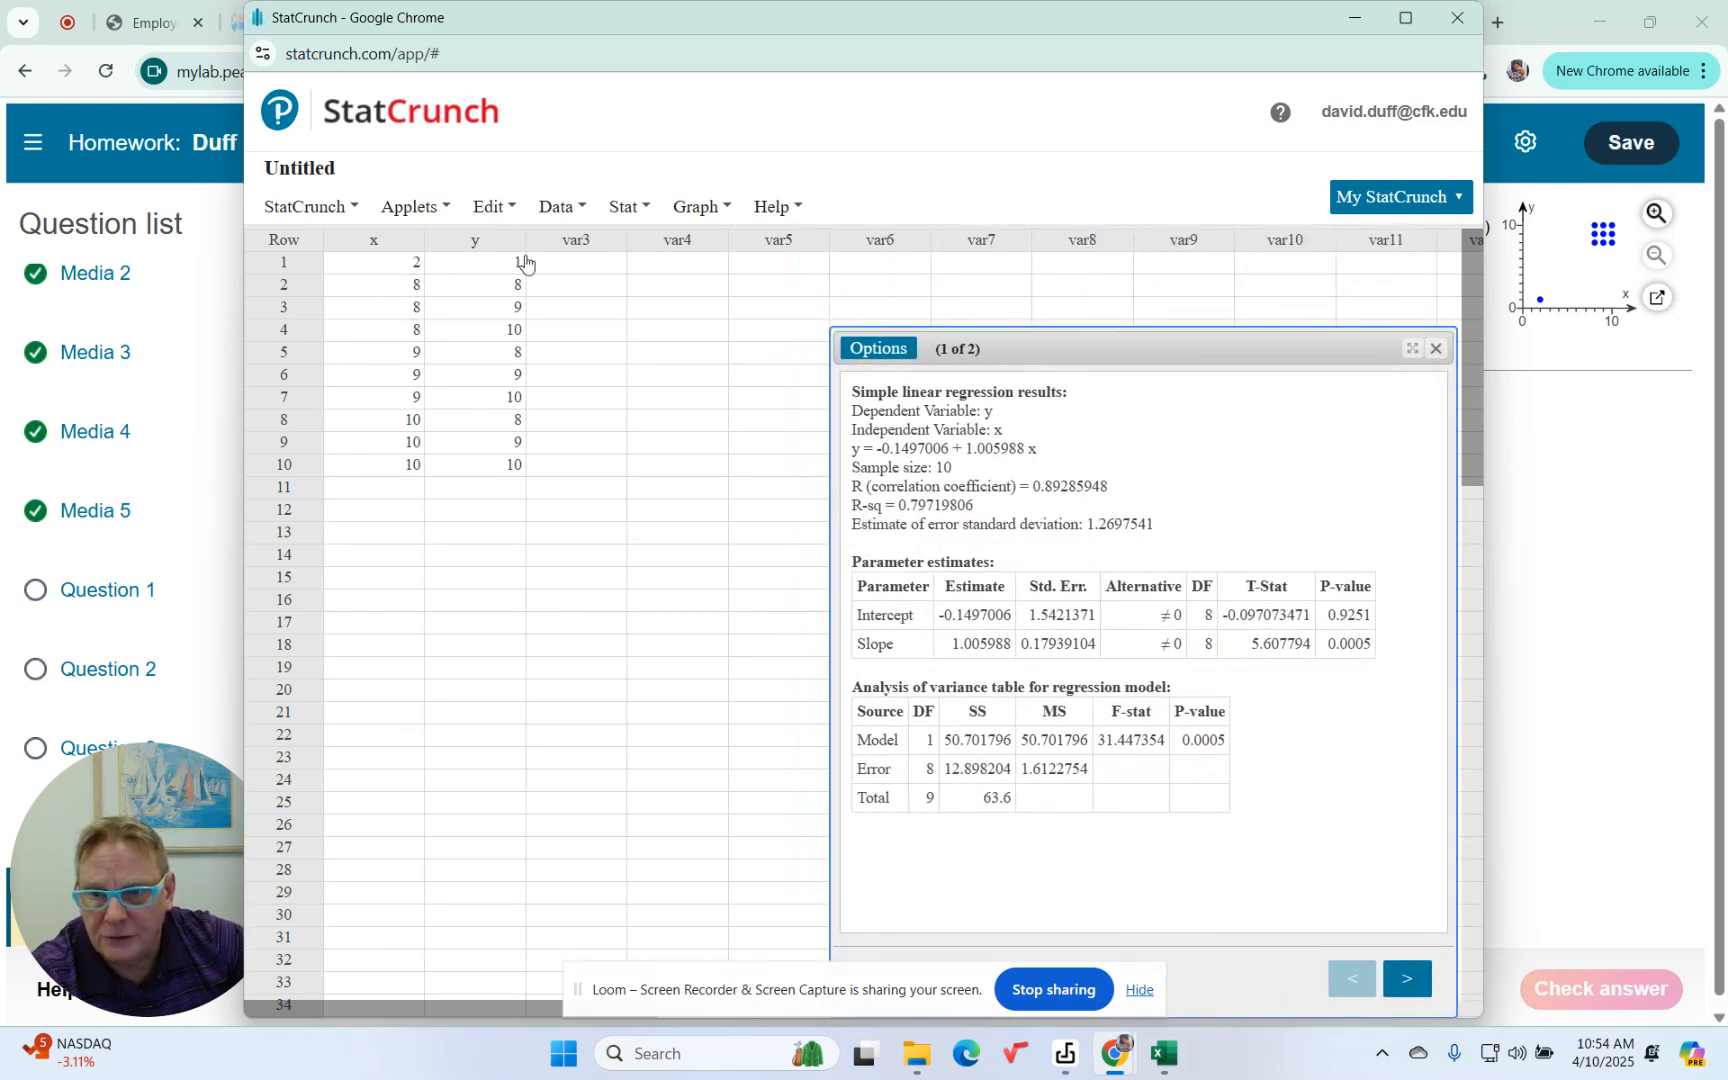
pyautogui.moveTo(1090, 348); pyautogui.dragTo(982, 286)
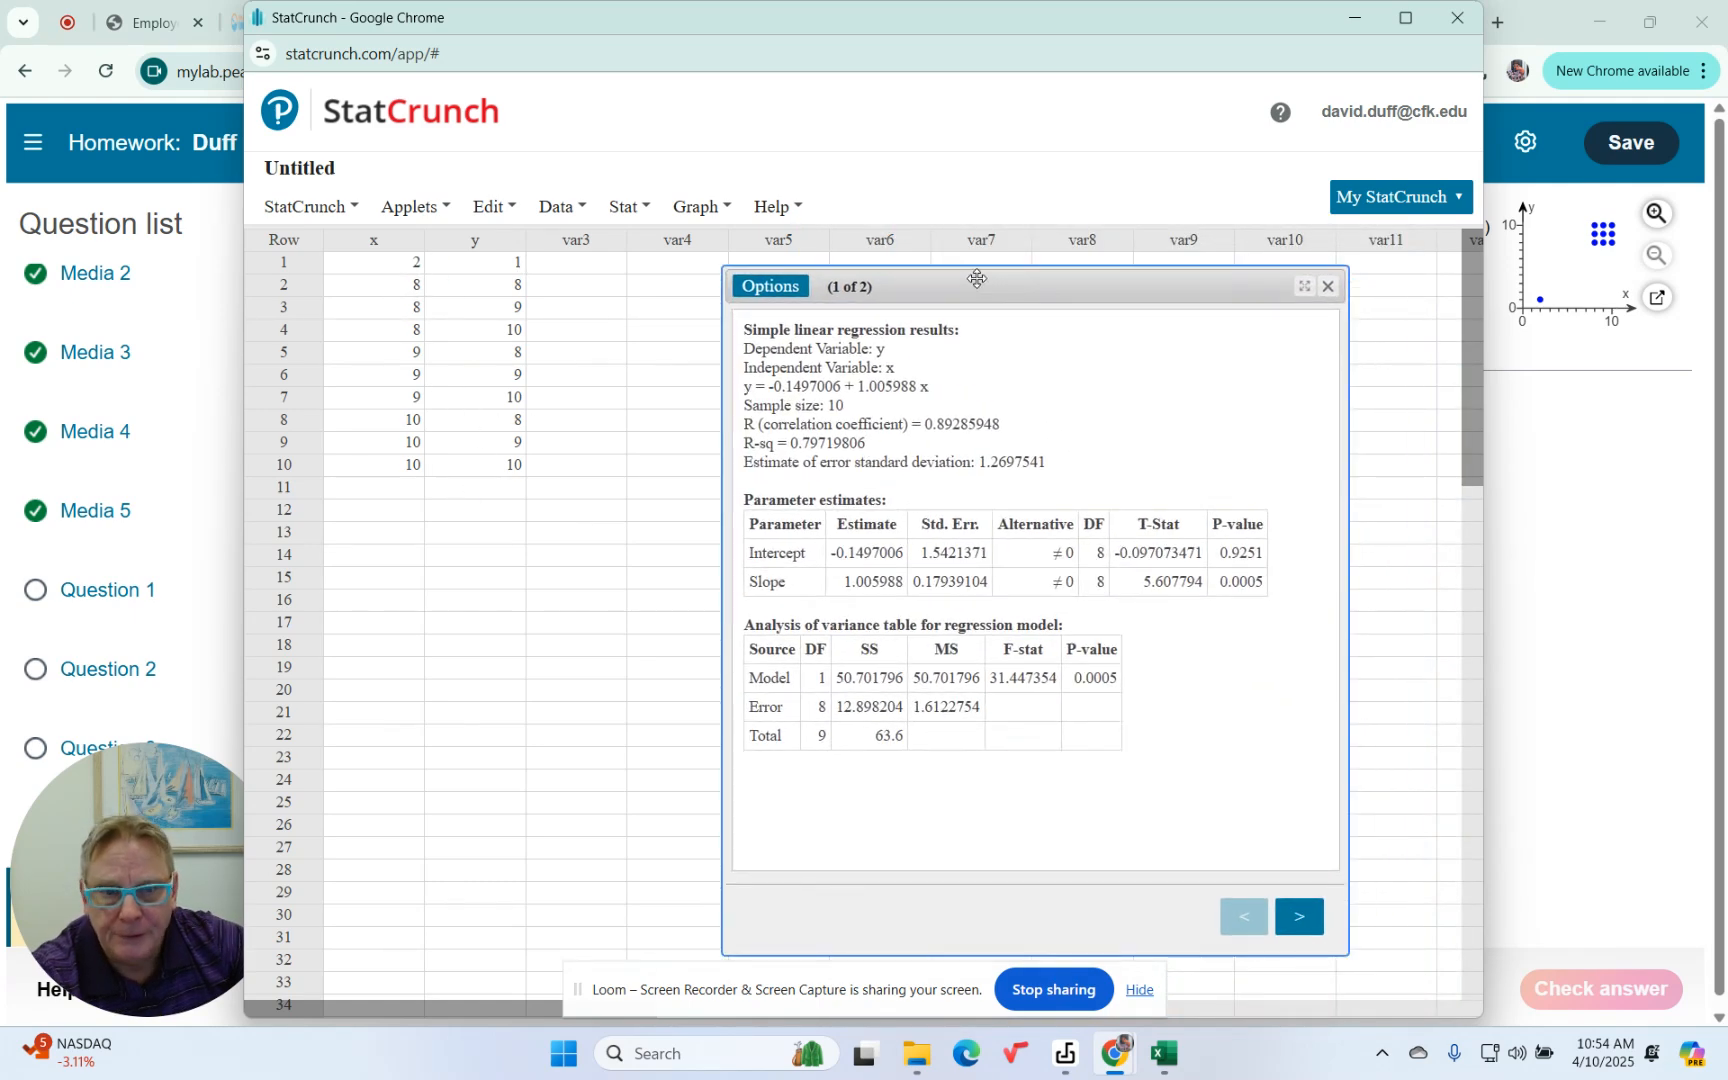
pyautogui.click(1328, 288)
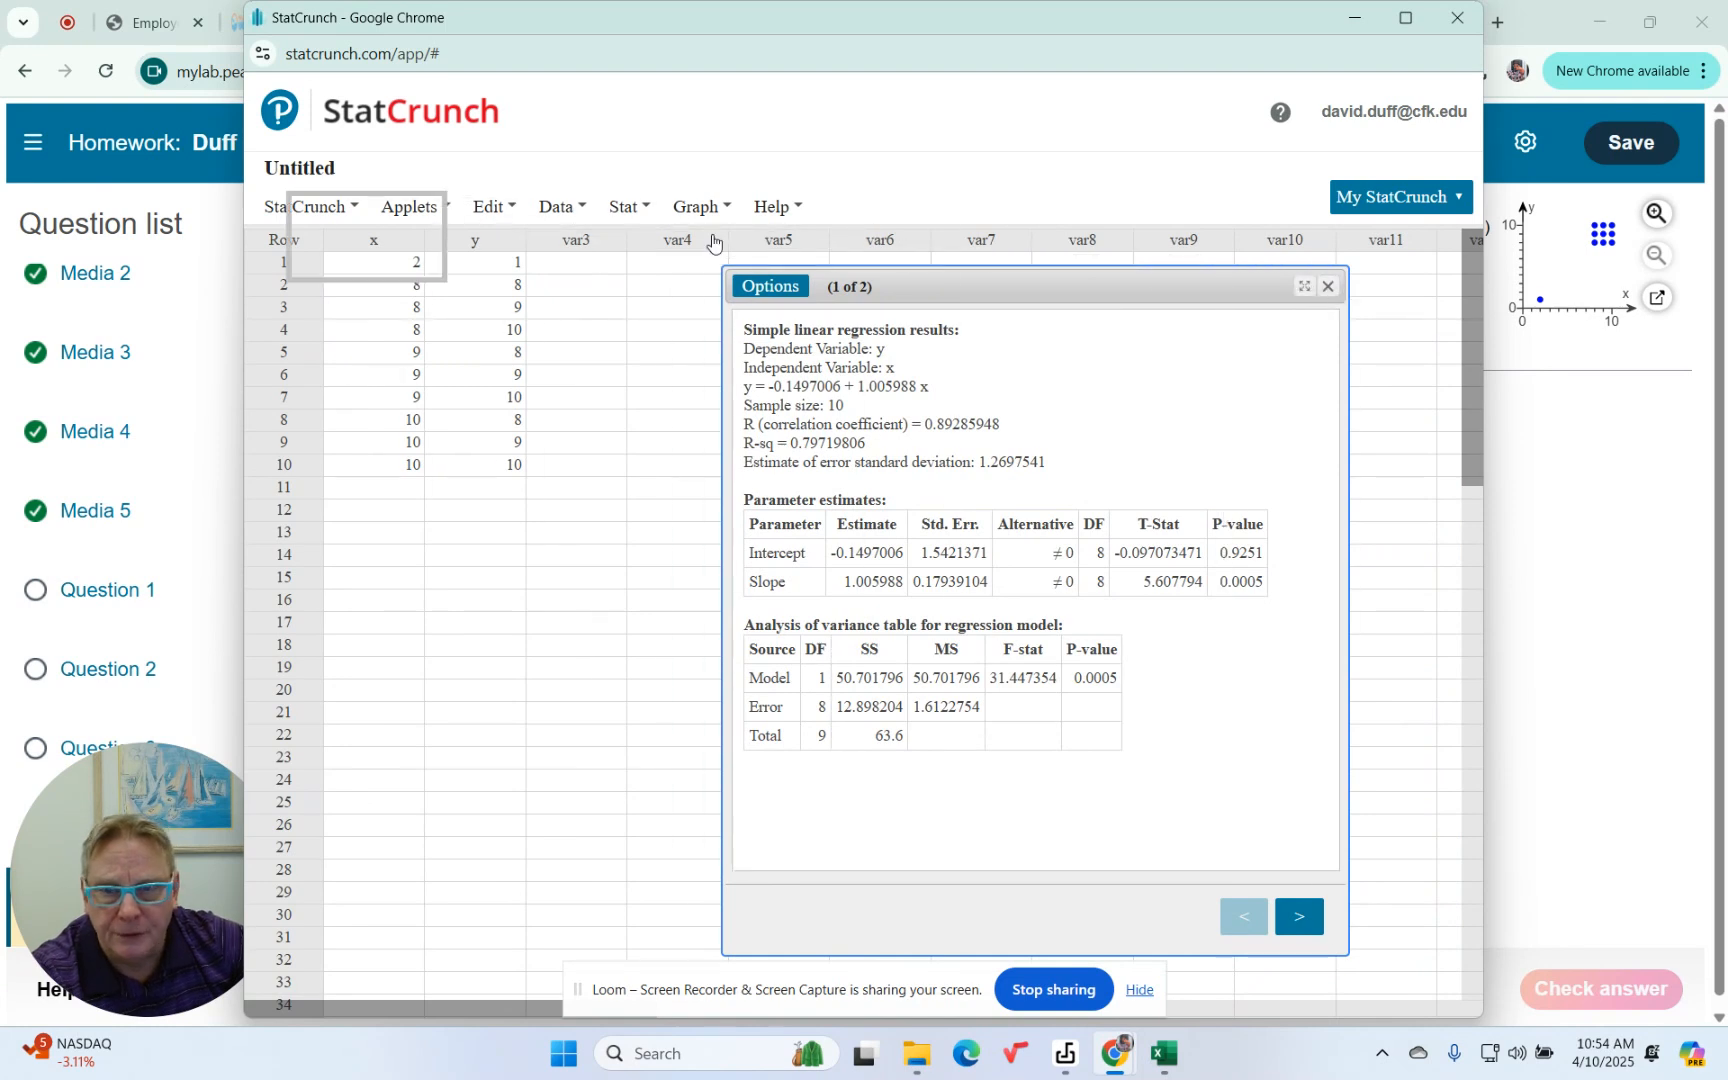
# Step: Run a simple linear regression with x as the X variable and y as the Y variable, keeping the default options
pyautogui.click(646, 207)
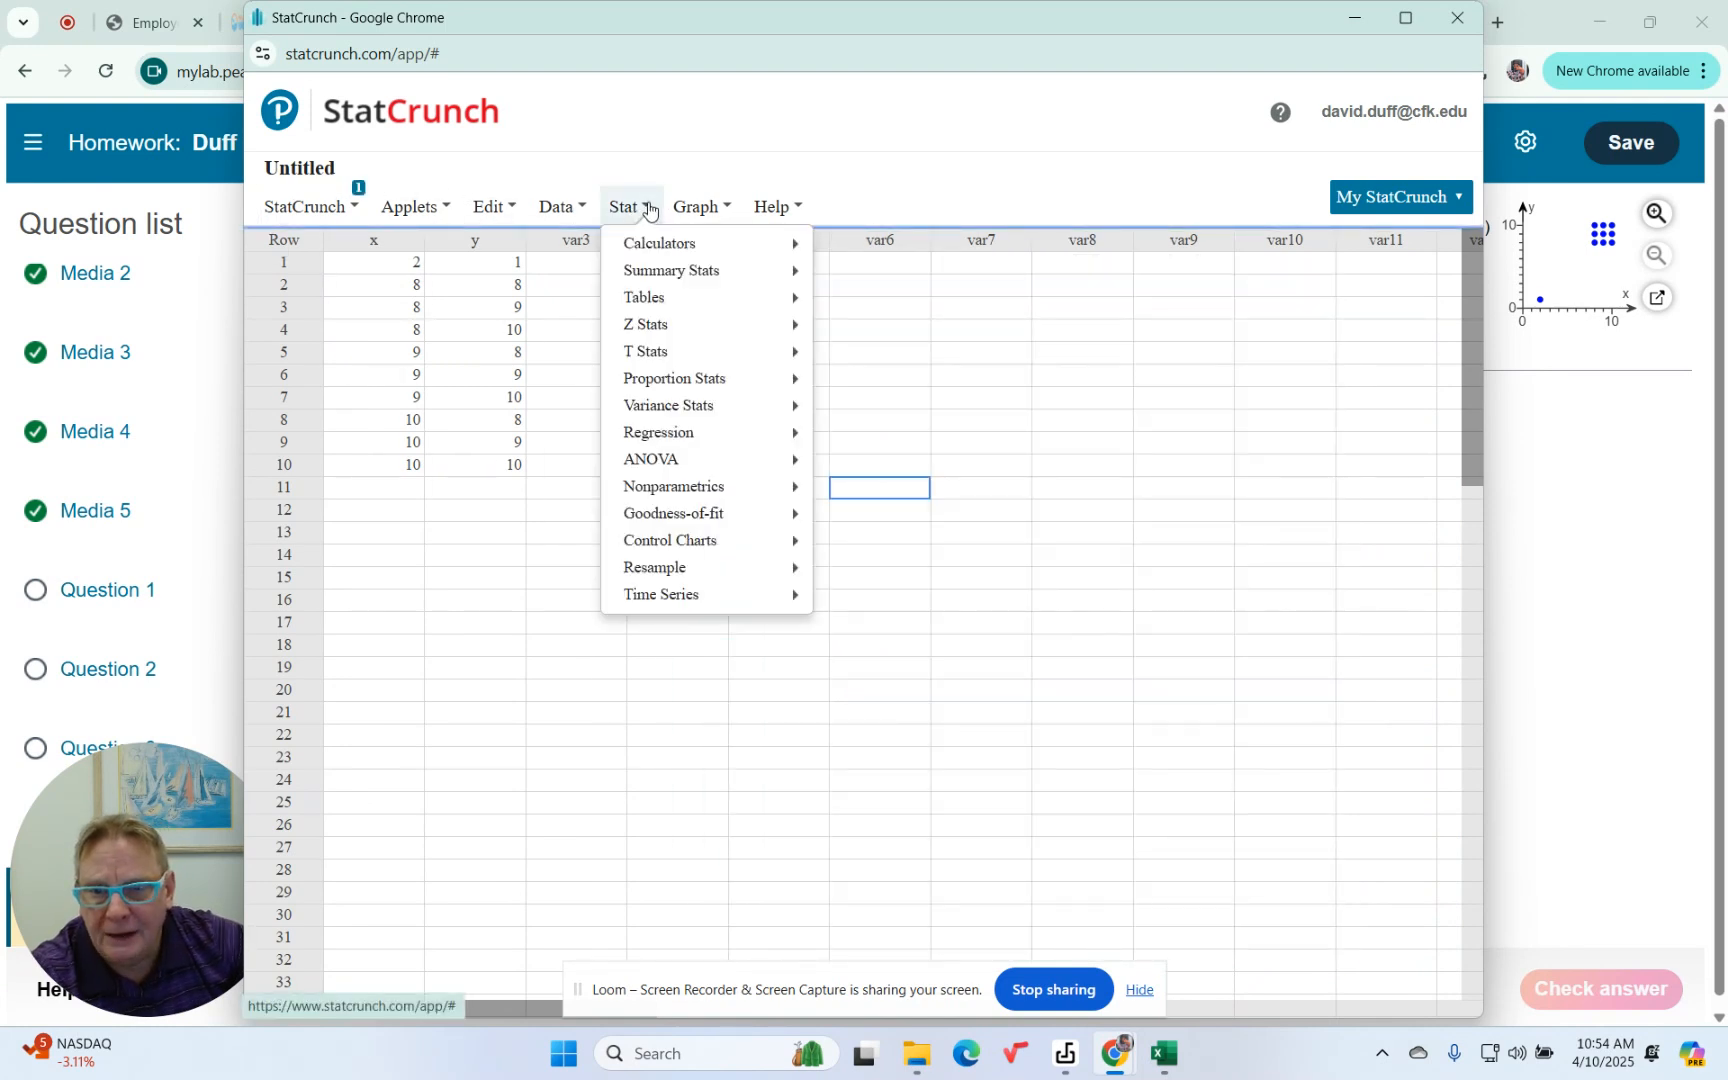
pyautogui.moveTo(656, 435)
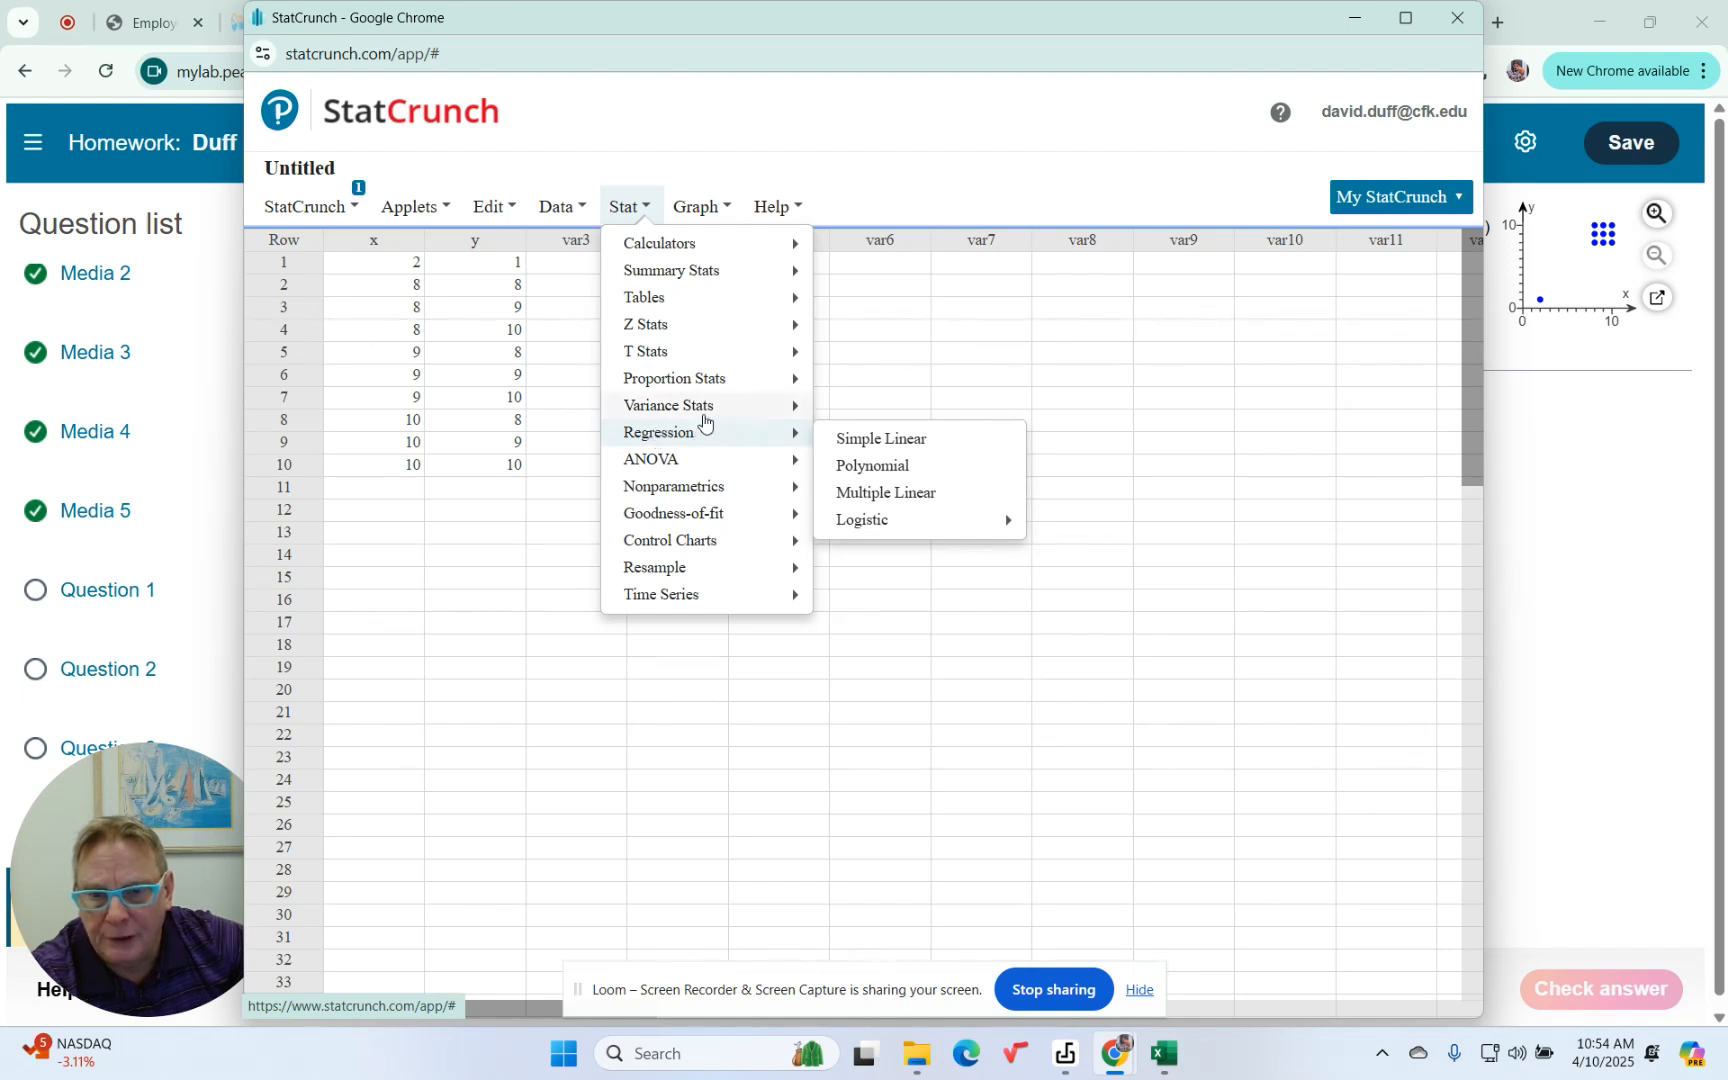
pyautogui.click(855, 440)
pyautogui.click(693, 173)
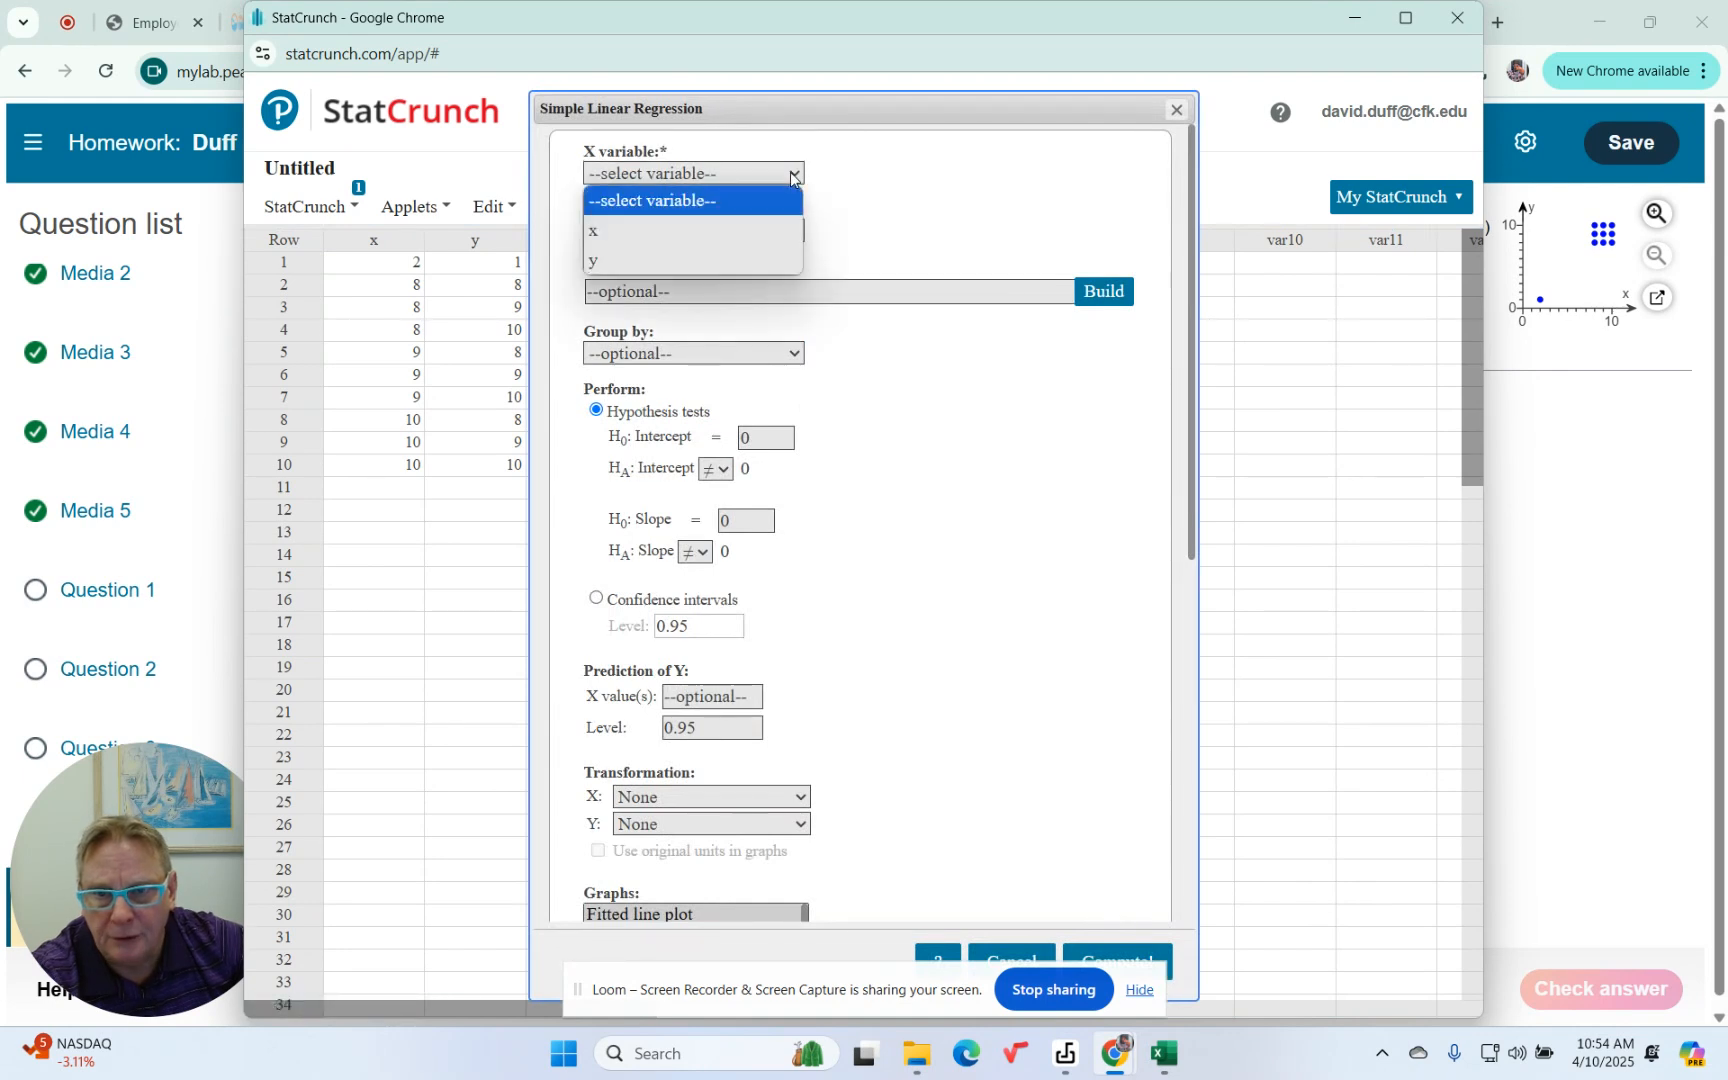
pyautogui.click(705, 231)
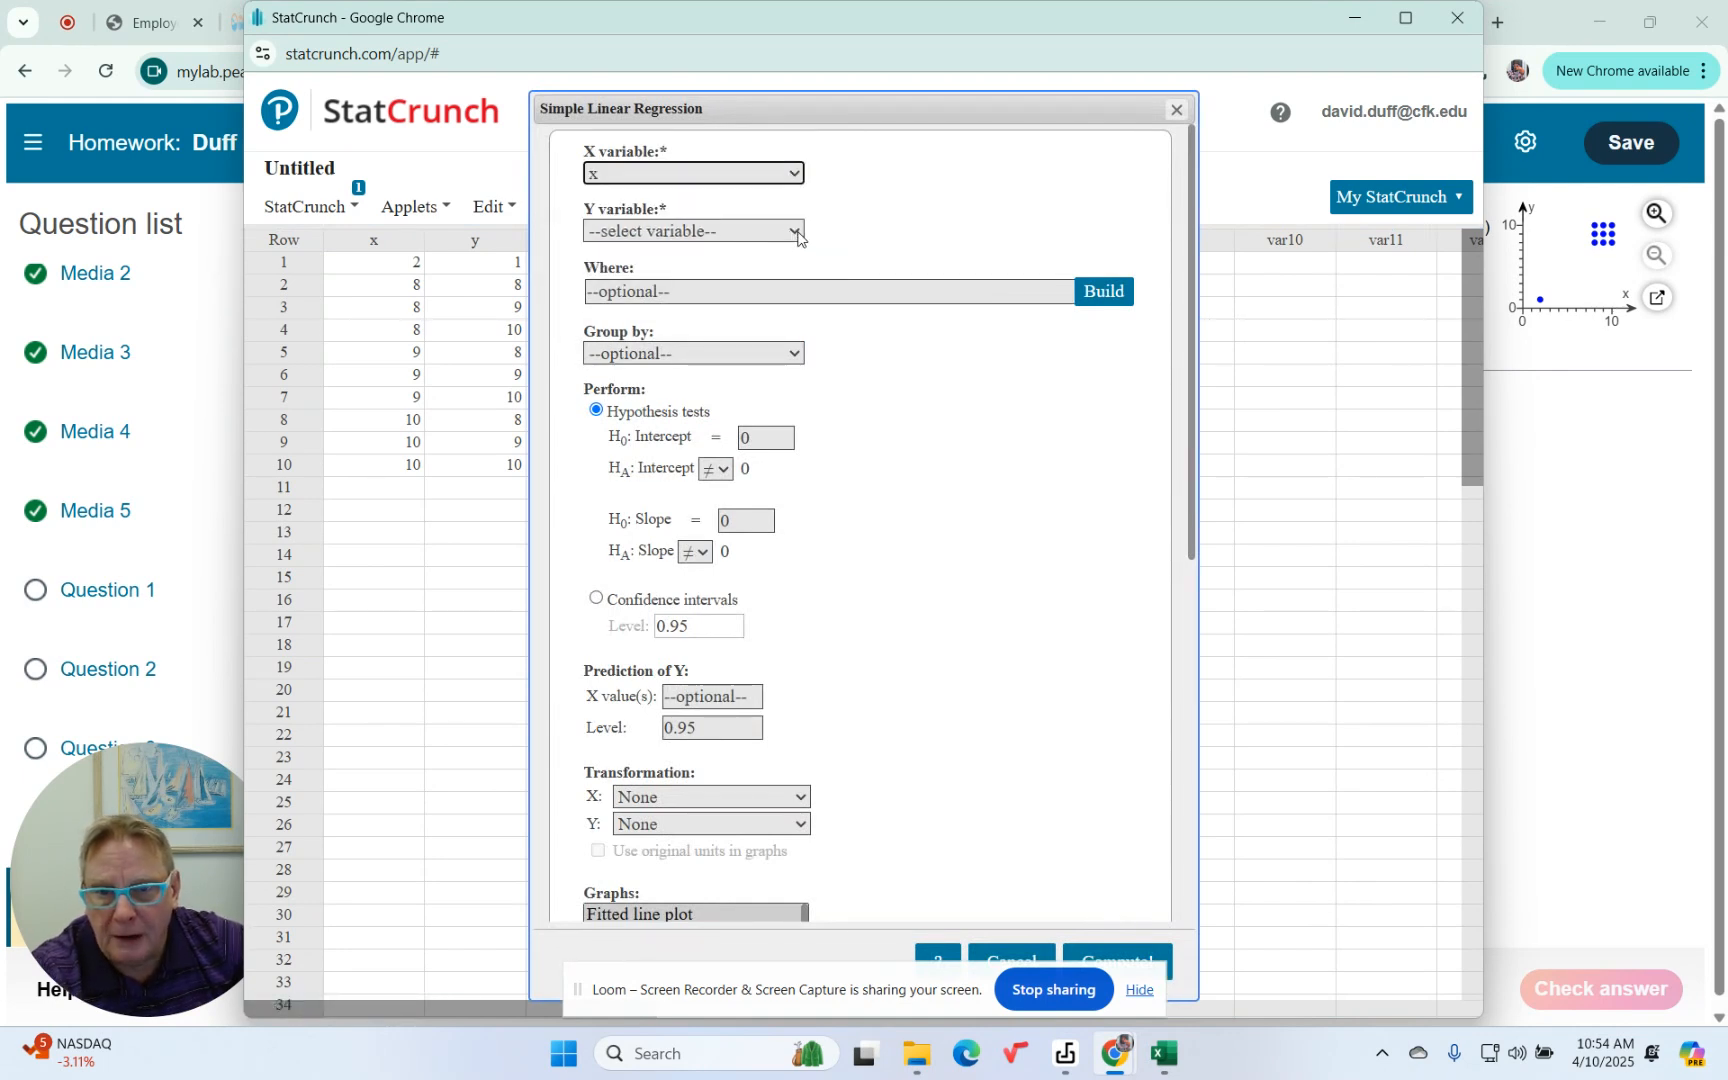
pyautogui.click(795, 231)
pyautogui.click(684, 318)
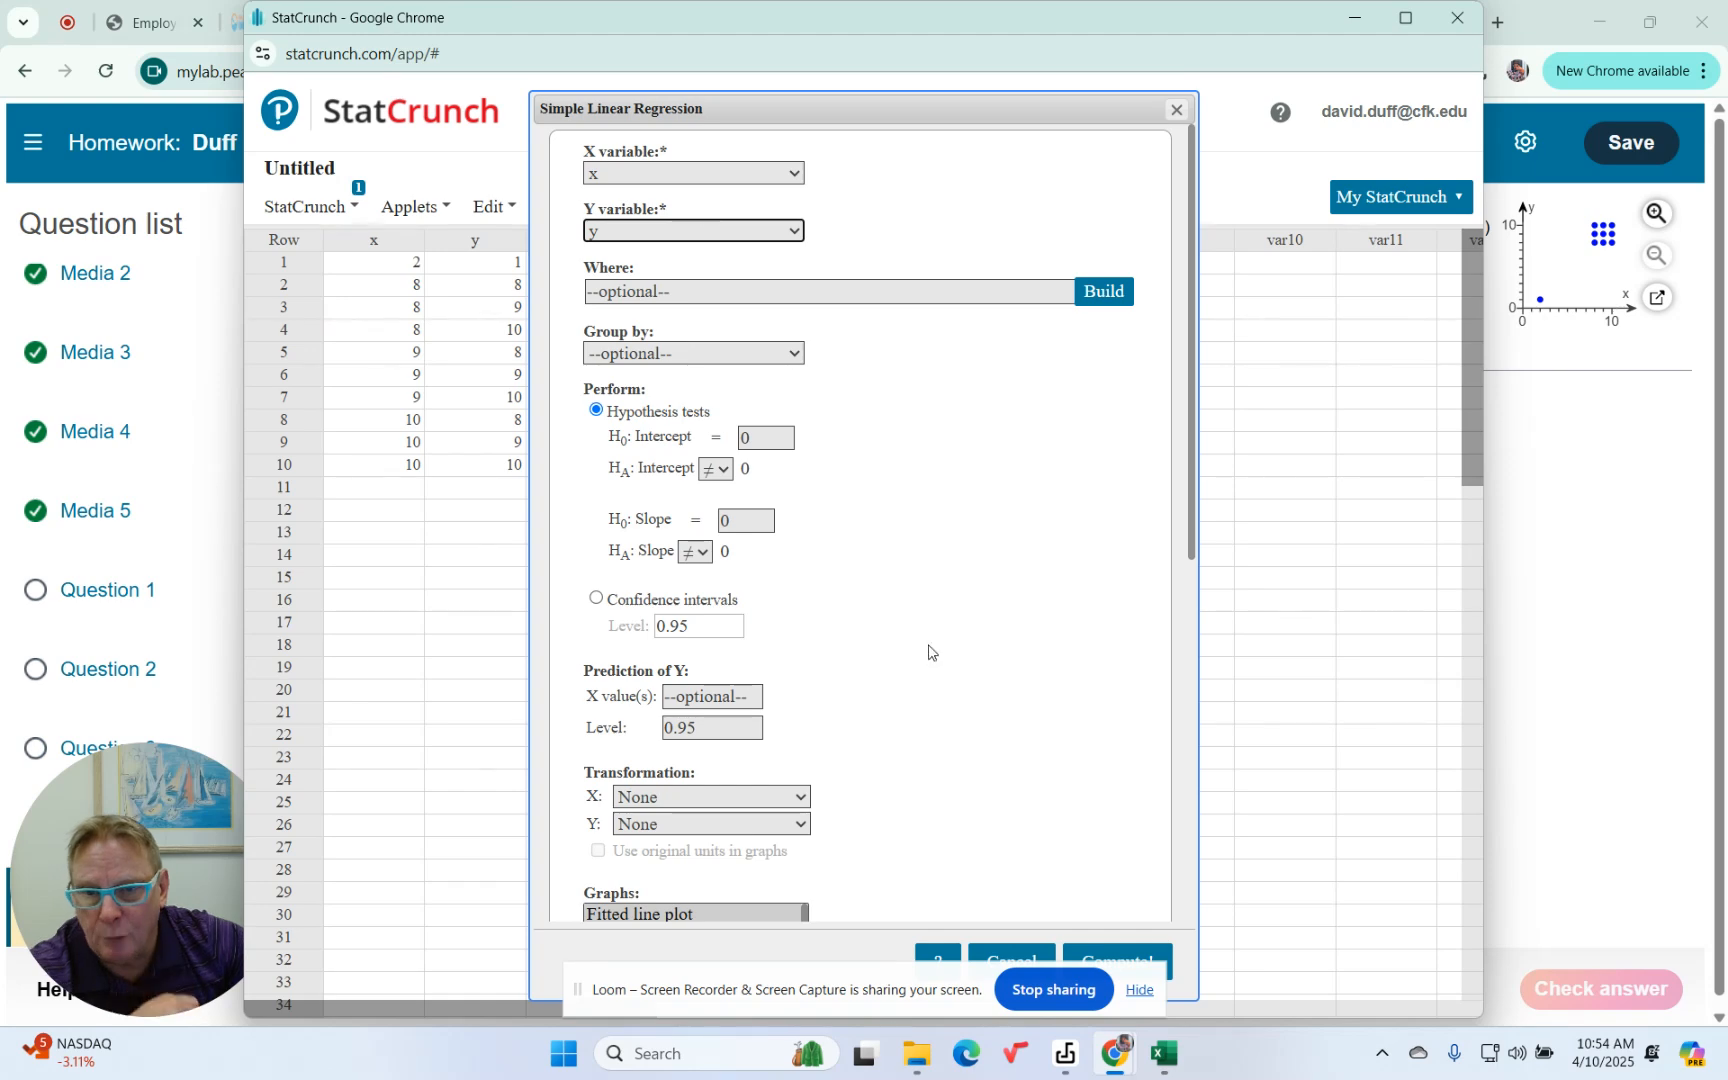
pyautogui.scroll(-3, 1040, 800)
pyautogui.scroll(-1, 1046, 830)
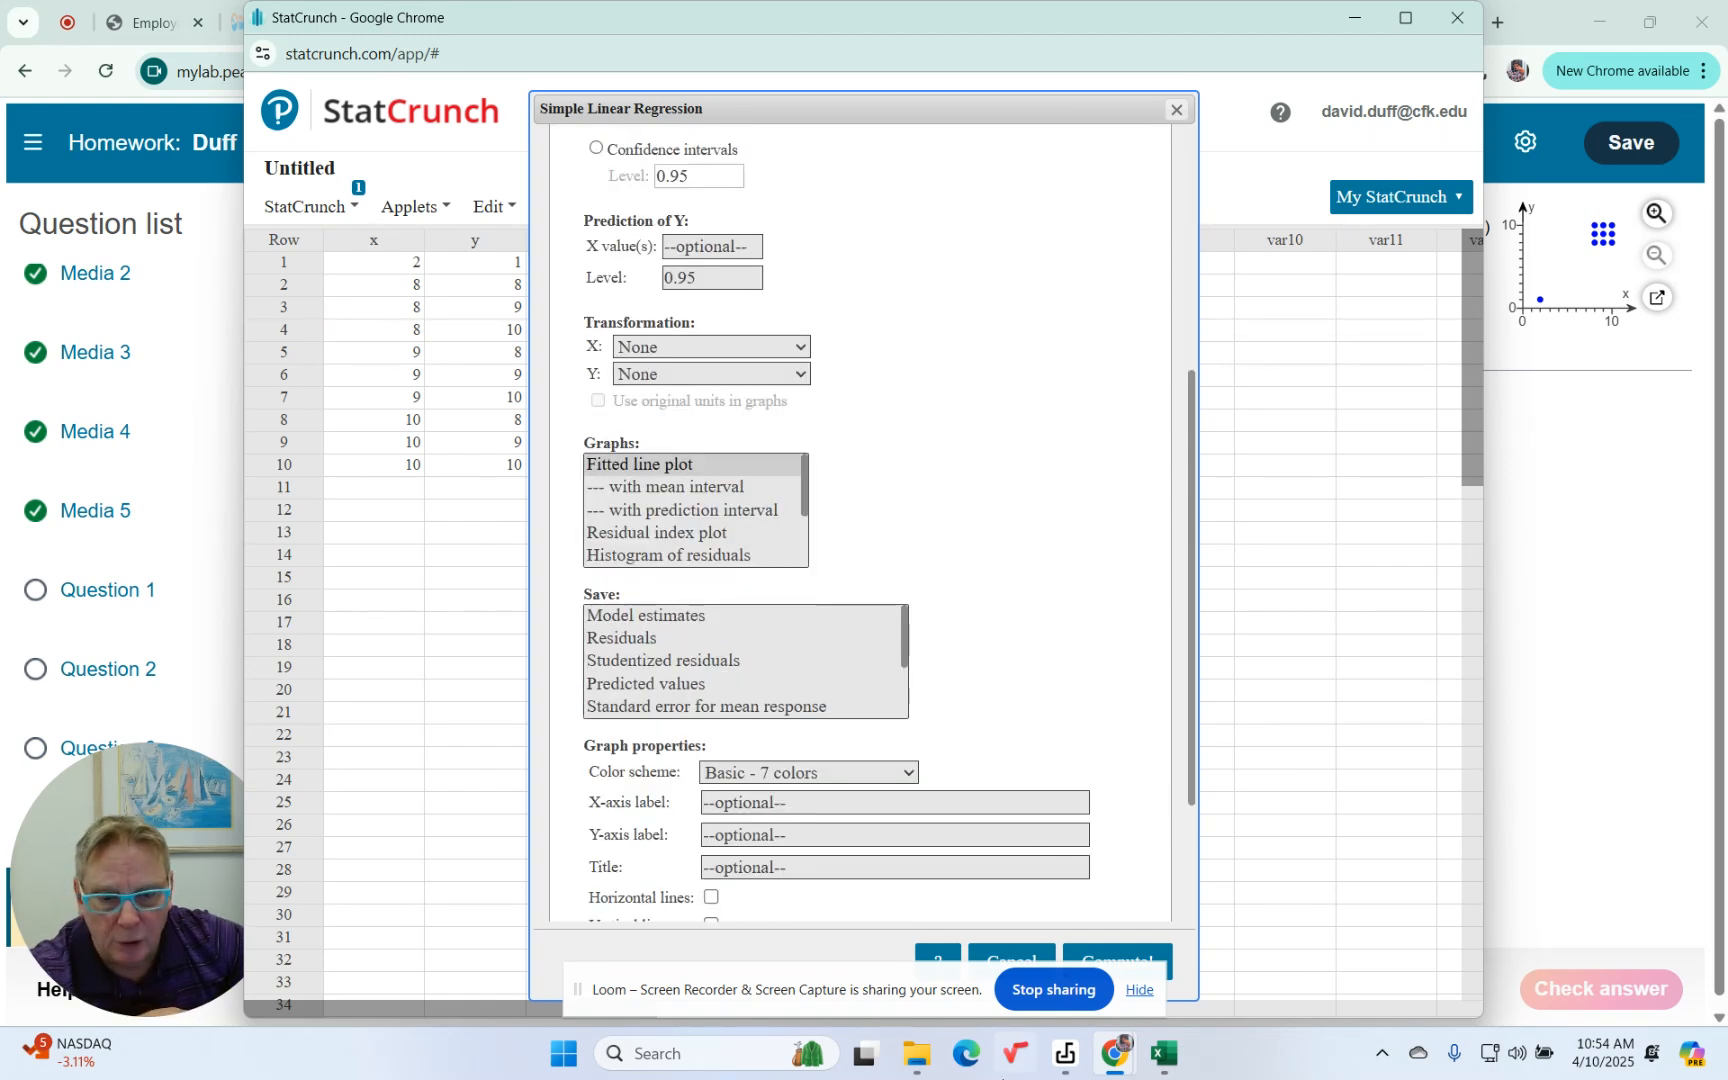
pyautogui.click(1140, 990)
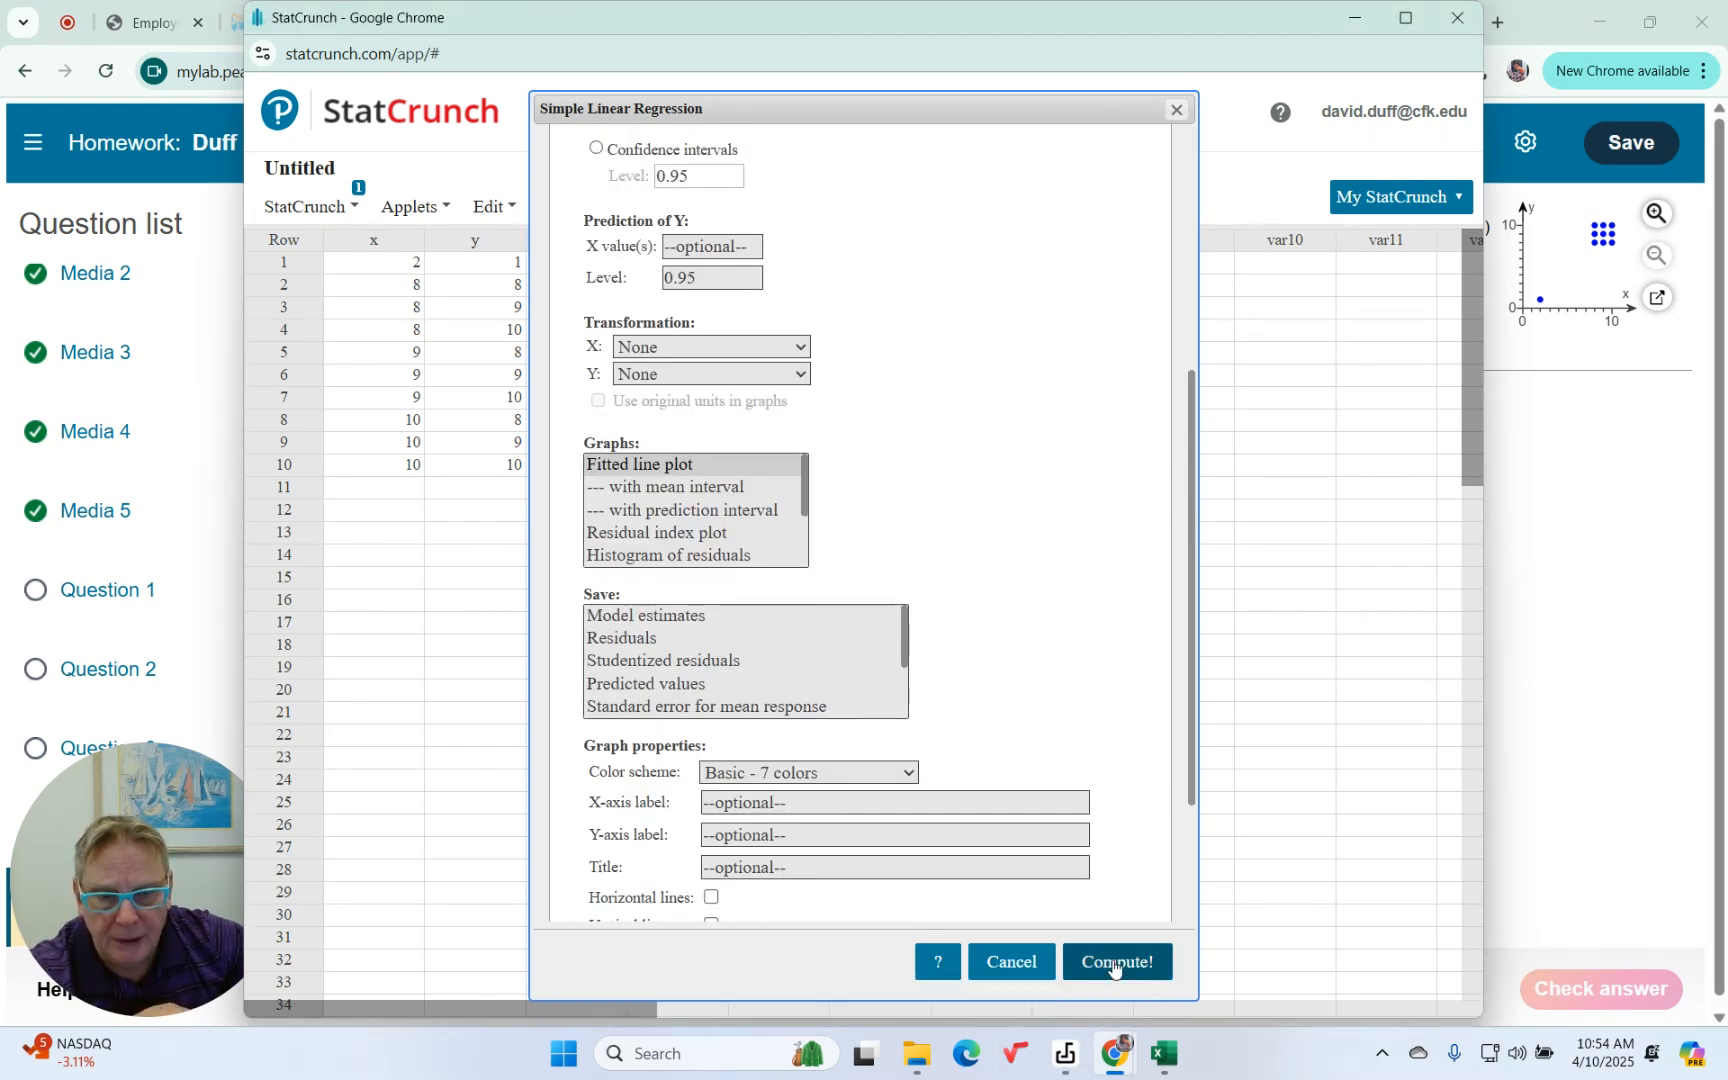
pyautogui.click(1113, 962)
pyautogui.moveTo(1050, 242); pyautogui.dragTo(974, 210)
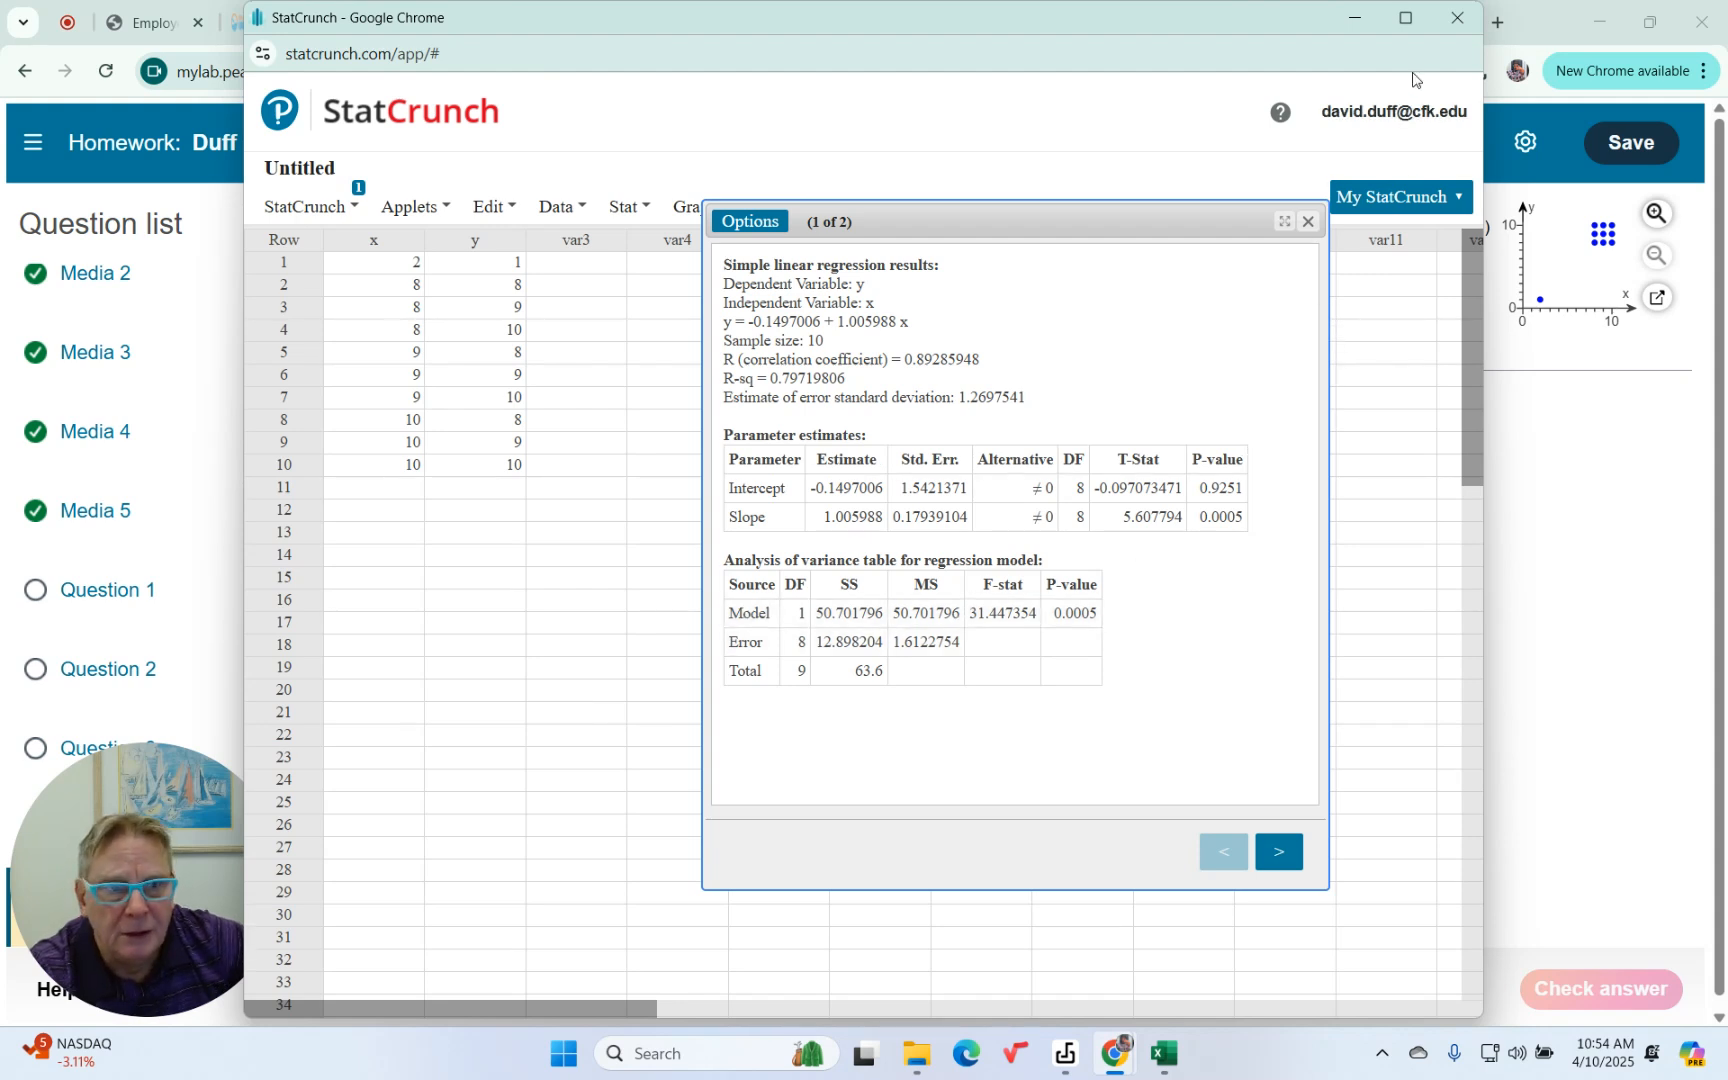
# Step: Return to the homework and look up the critical value for n = 10 at α = .01 in the critical values table
pyautogui.click(1350, 23)
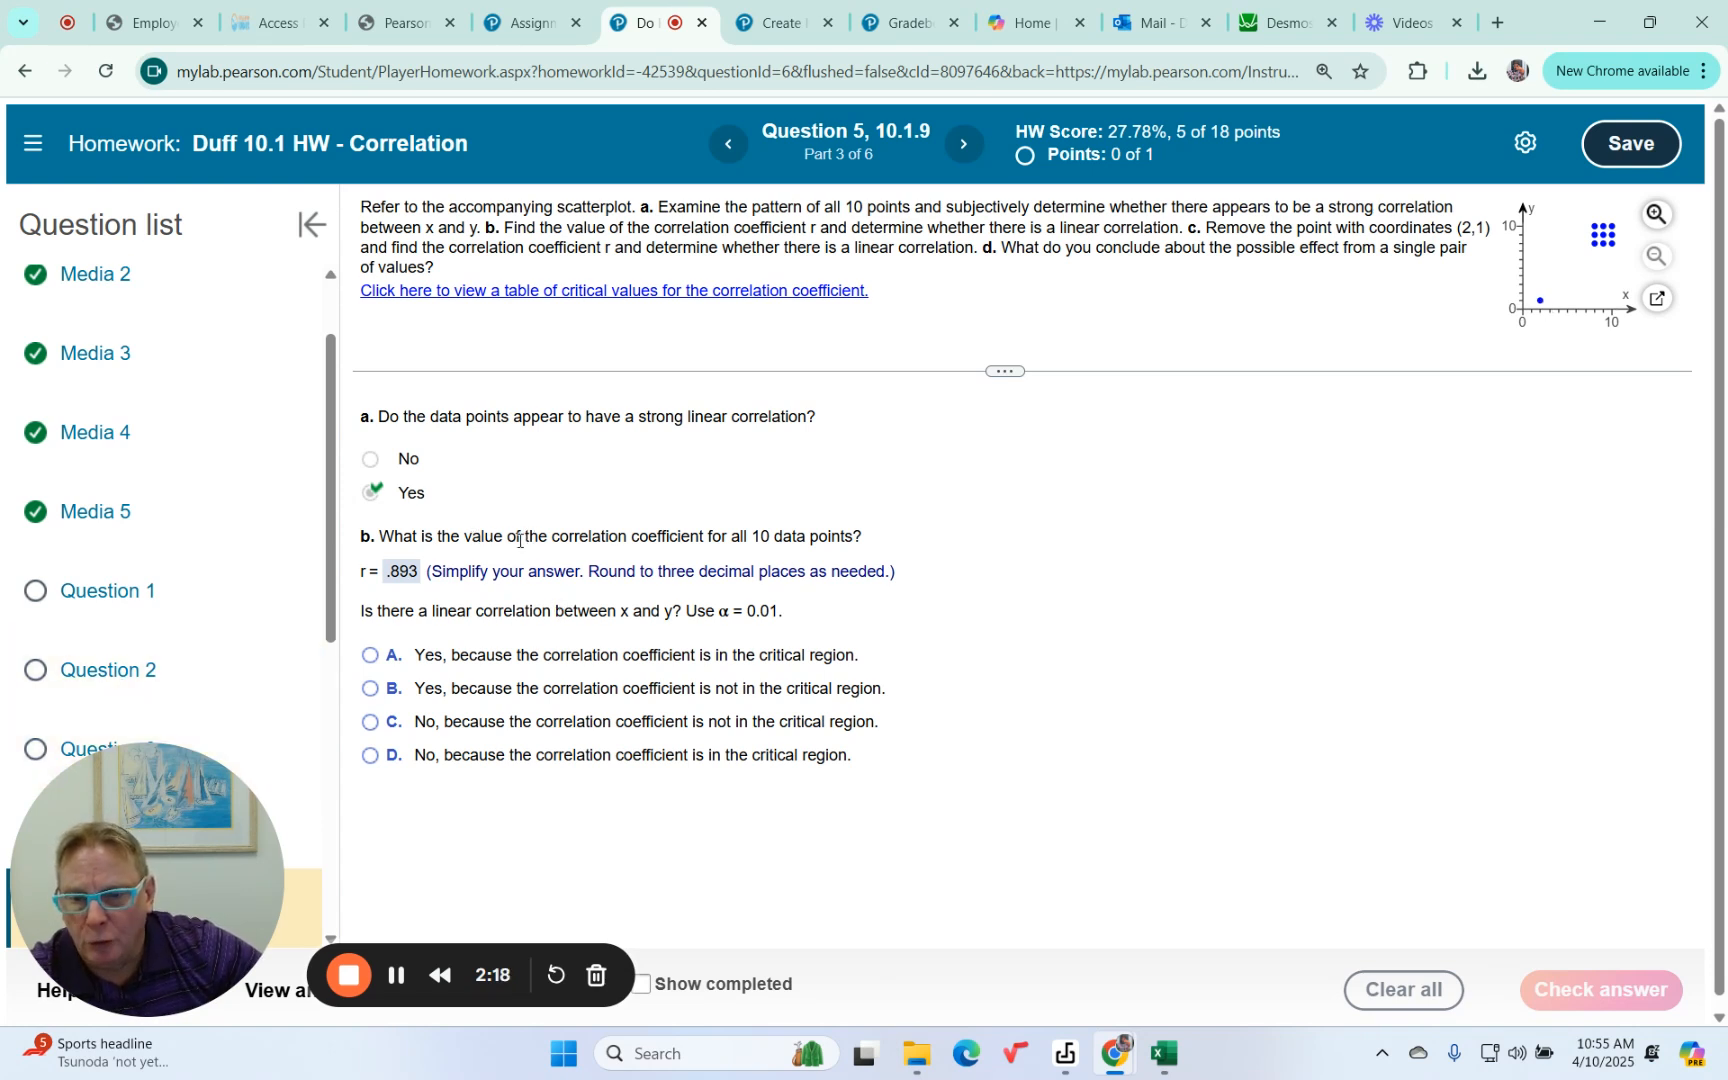
pyautogui.scroll(-1, 596, 730)
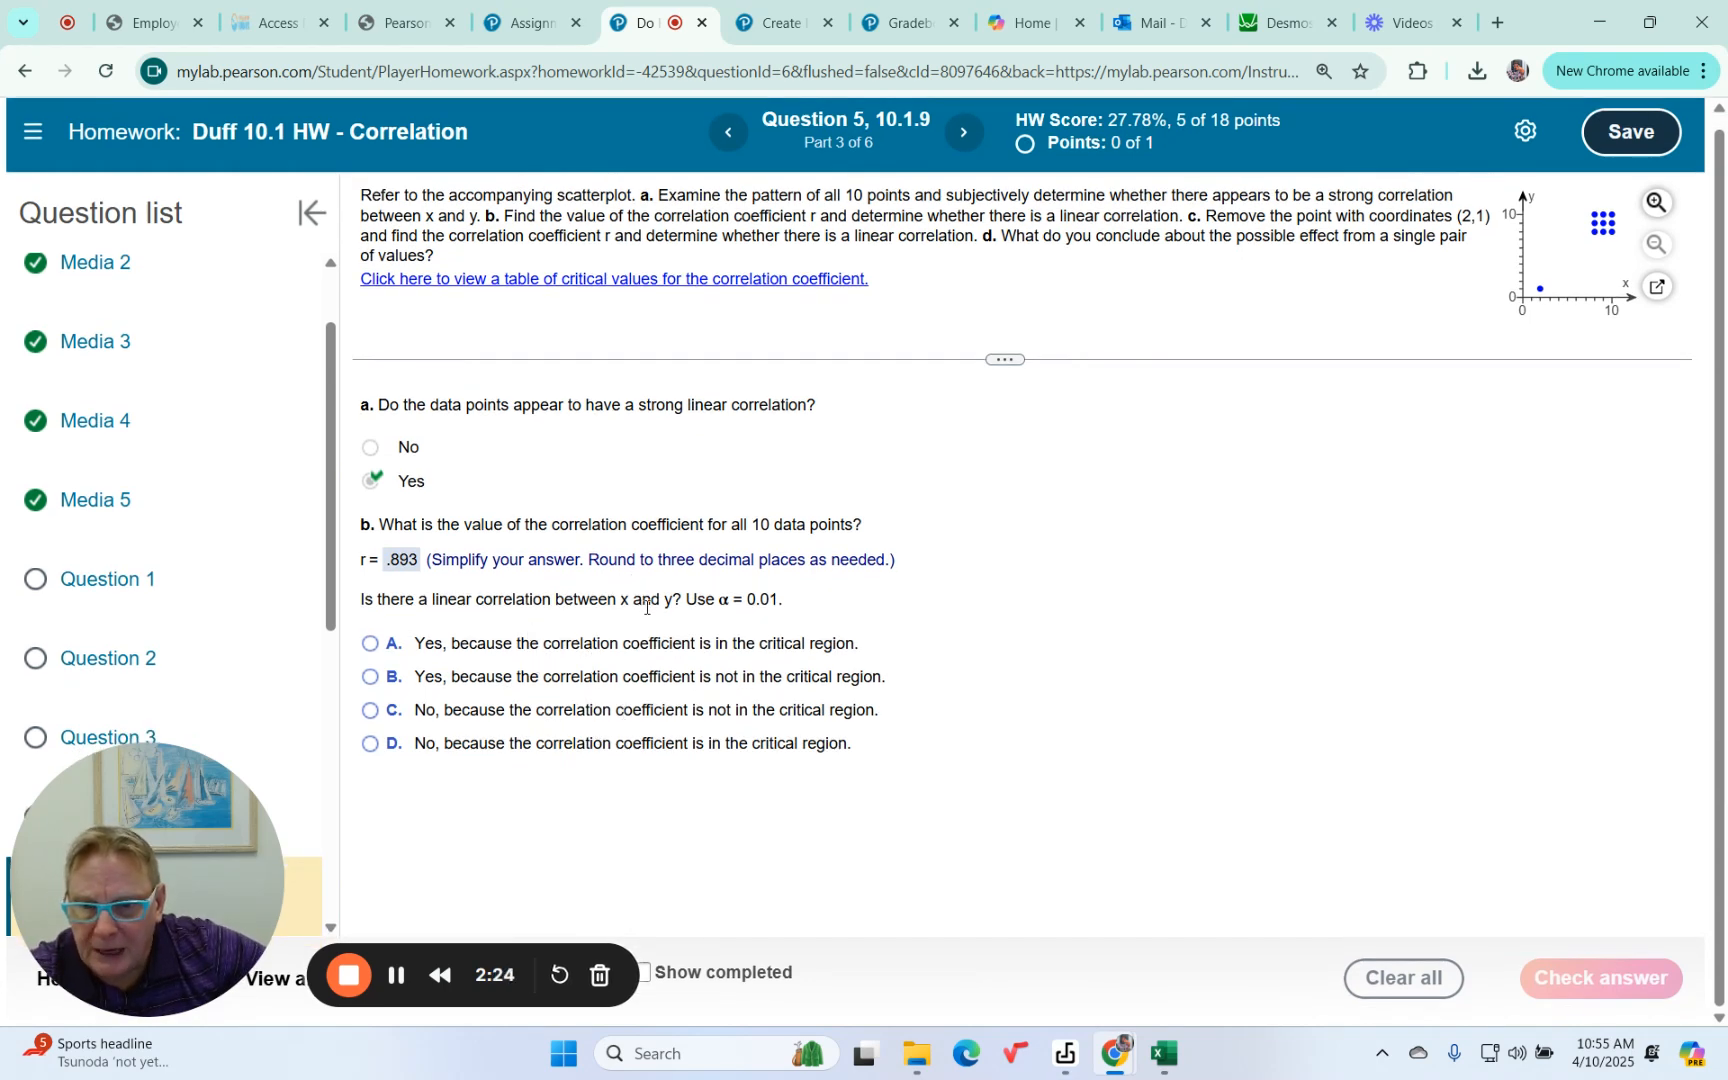
pyautogui.click(607, 287)
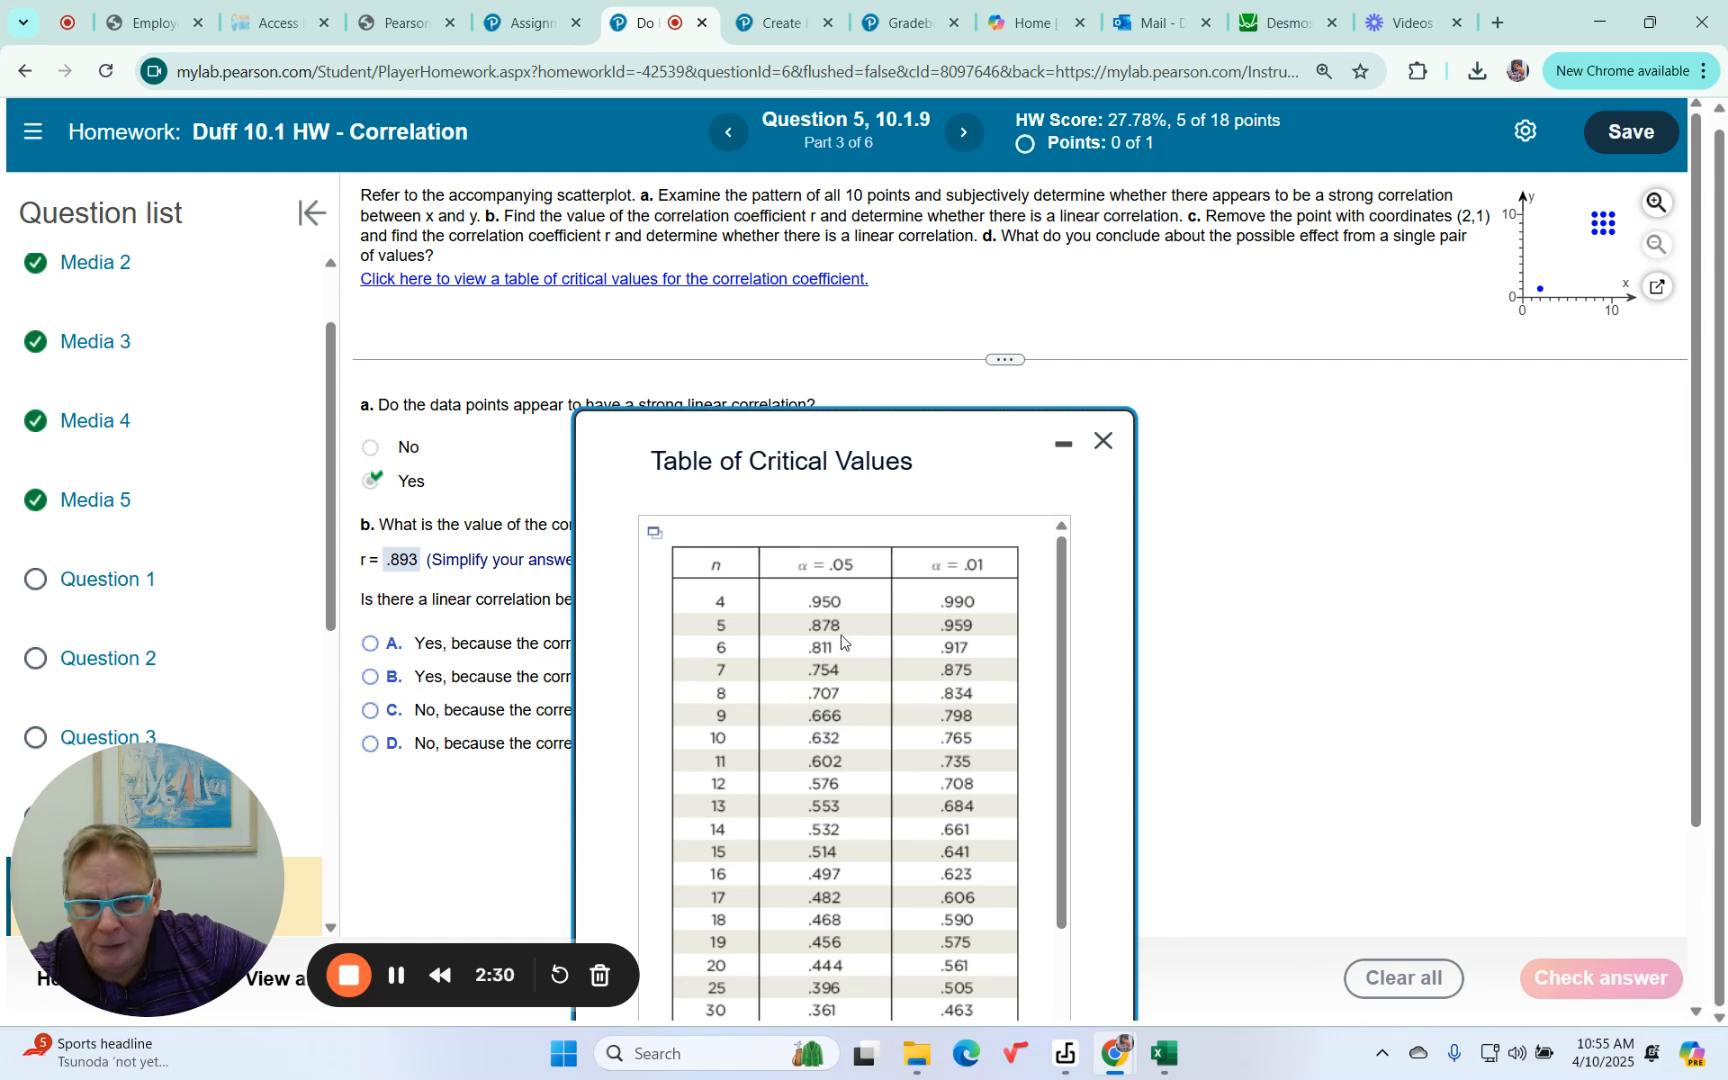
pyautogui.scroll(-2, 841, 641)
pyautogui.scroll(3, 676, 658)
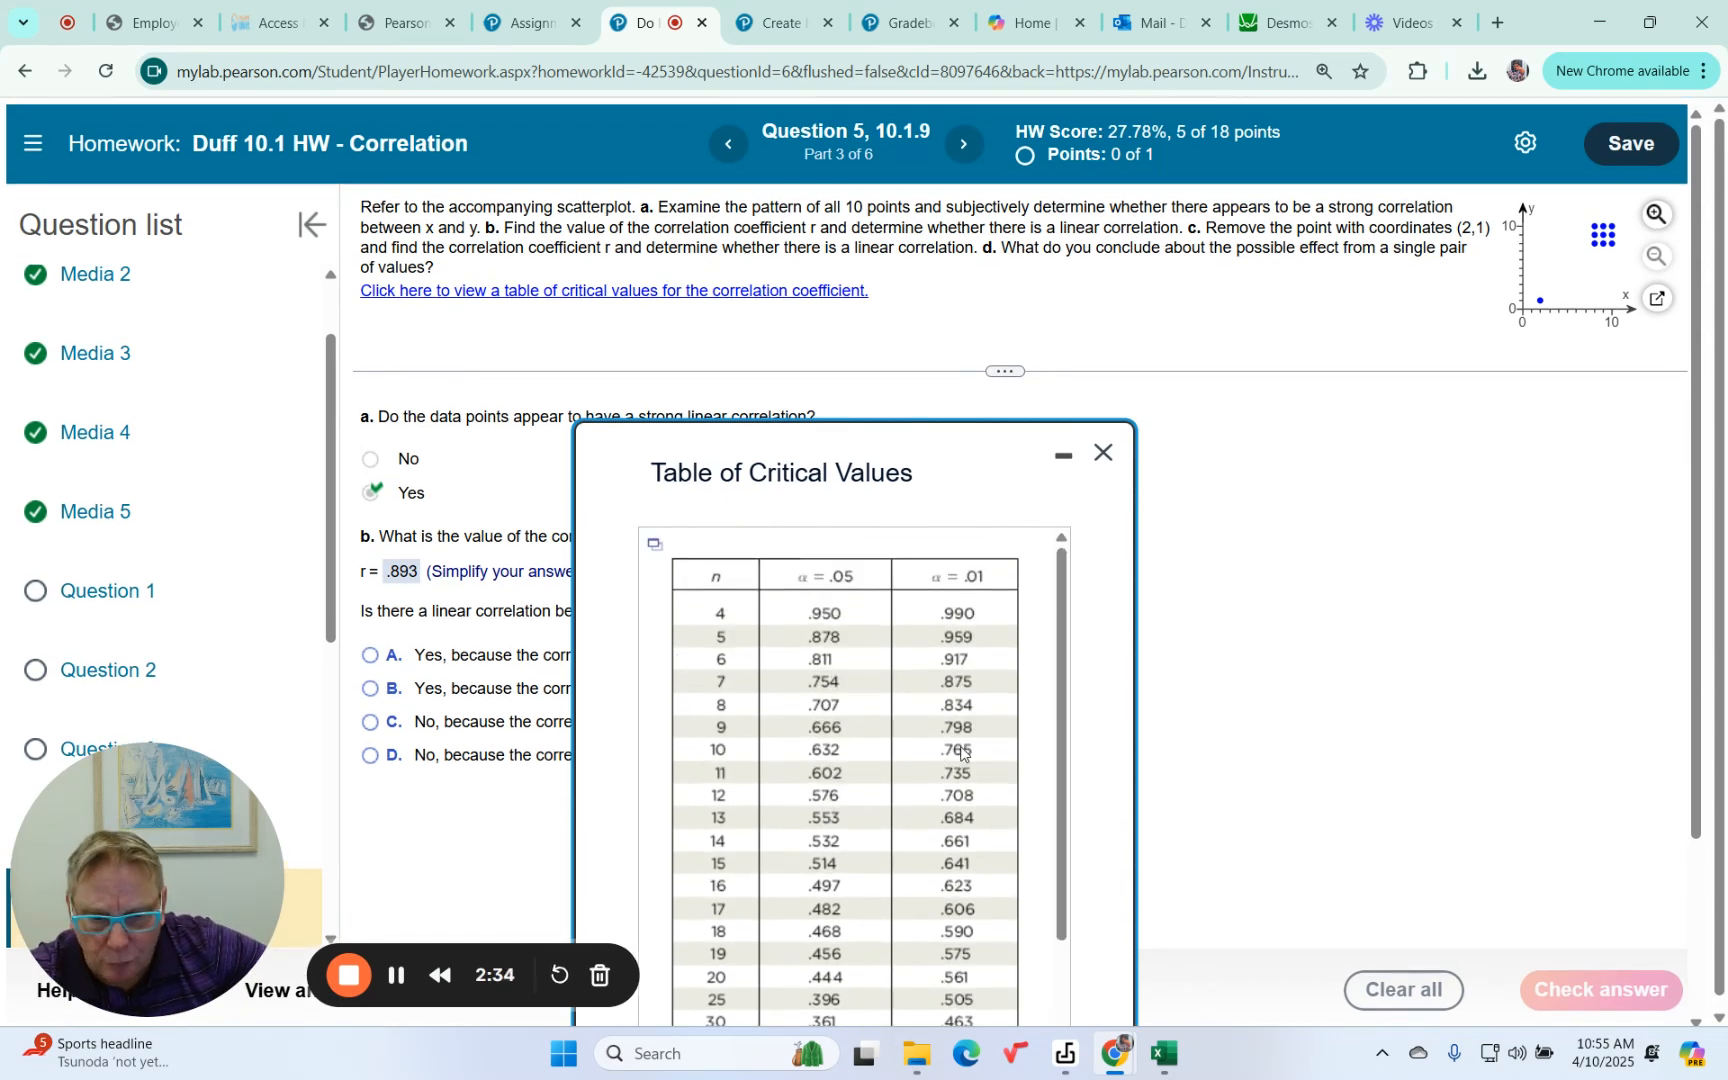
pyautogui.click(1104, 456)
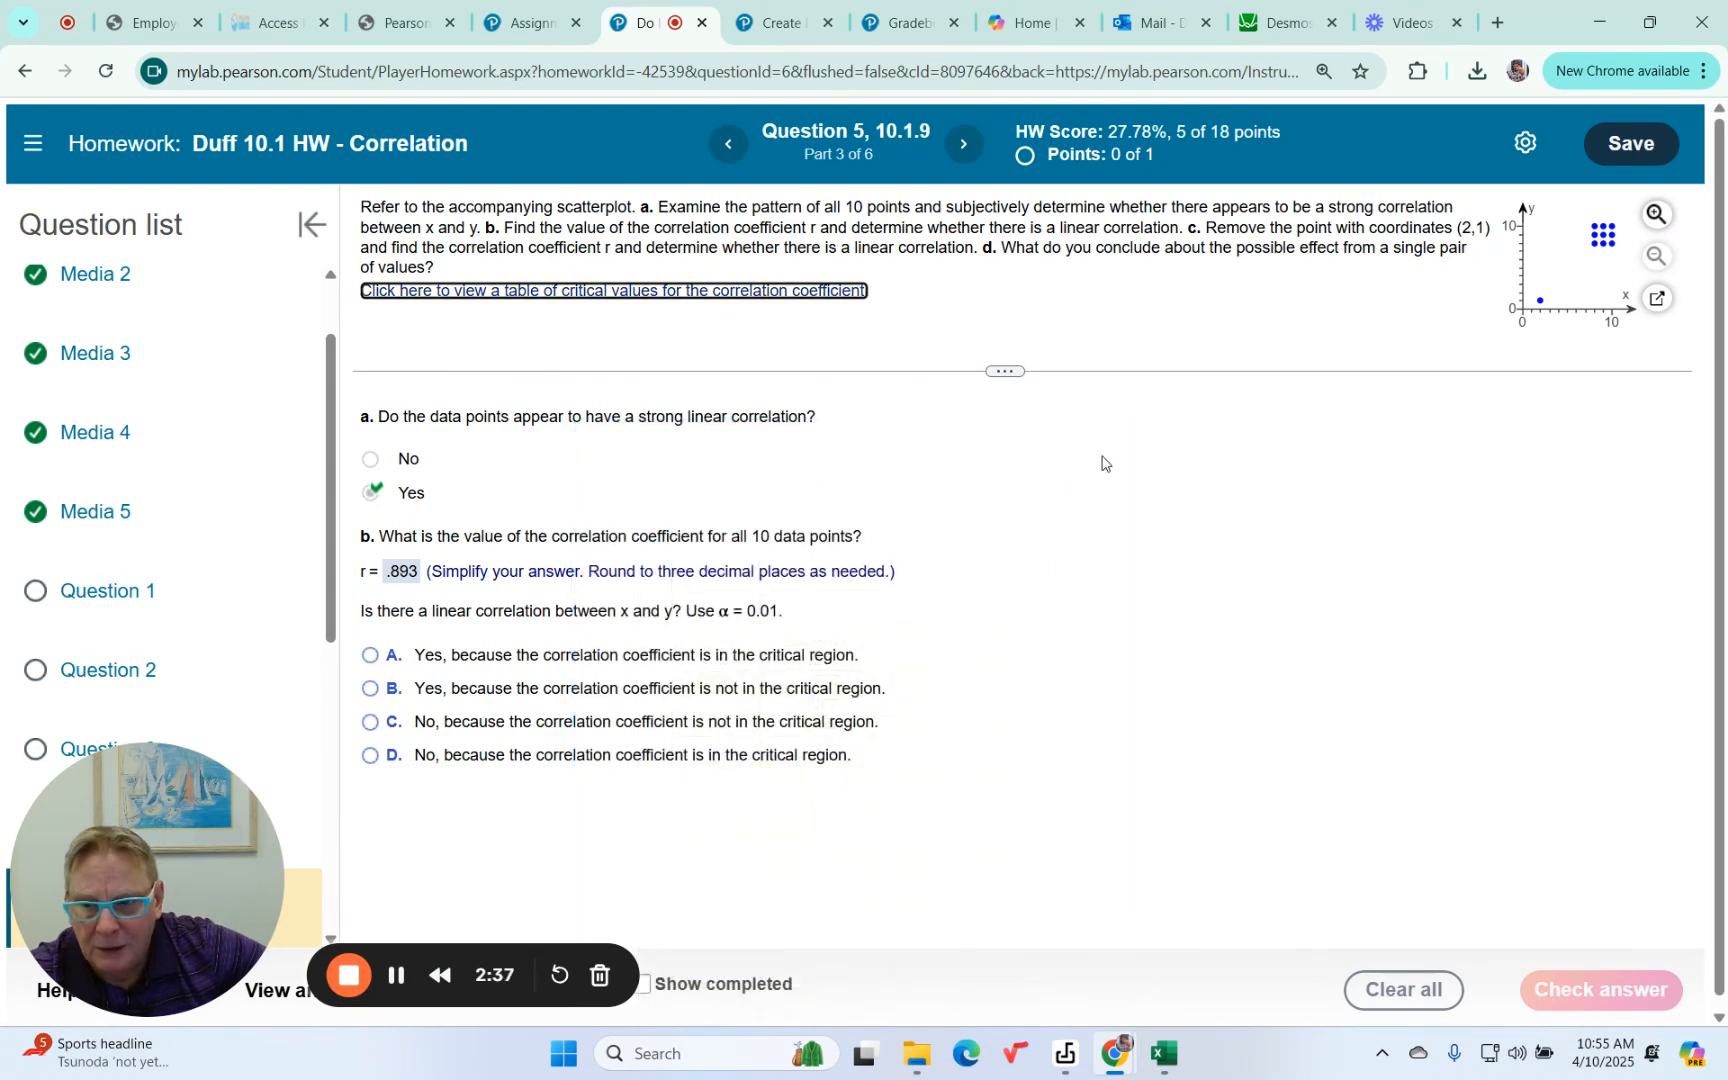
# Step: Answer part b with option A, "Yes, because the correlation coefficient is in the critical region," check it, and continue to part c
pyautogui.click(369, 655)
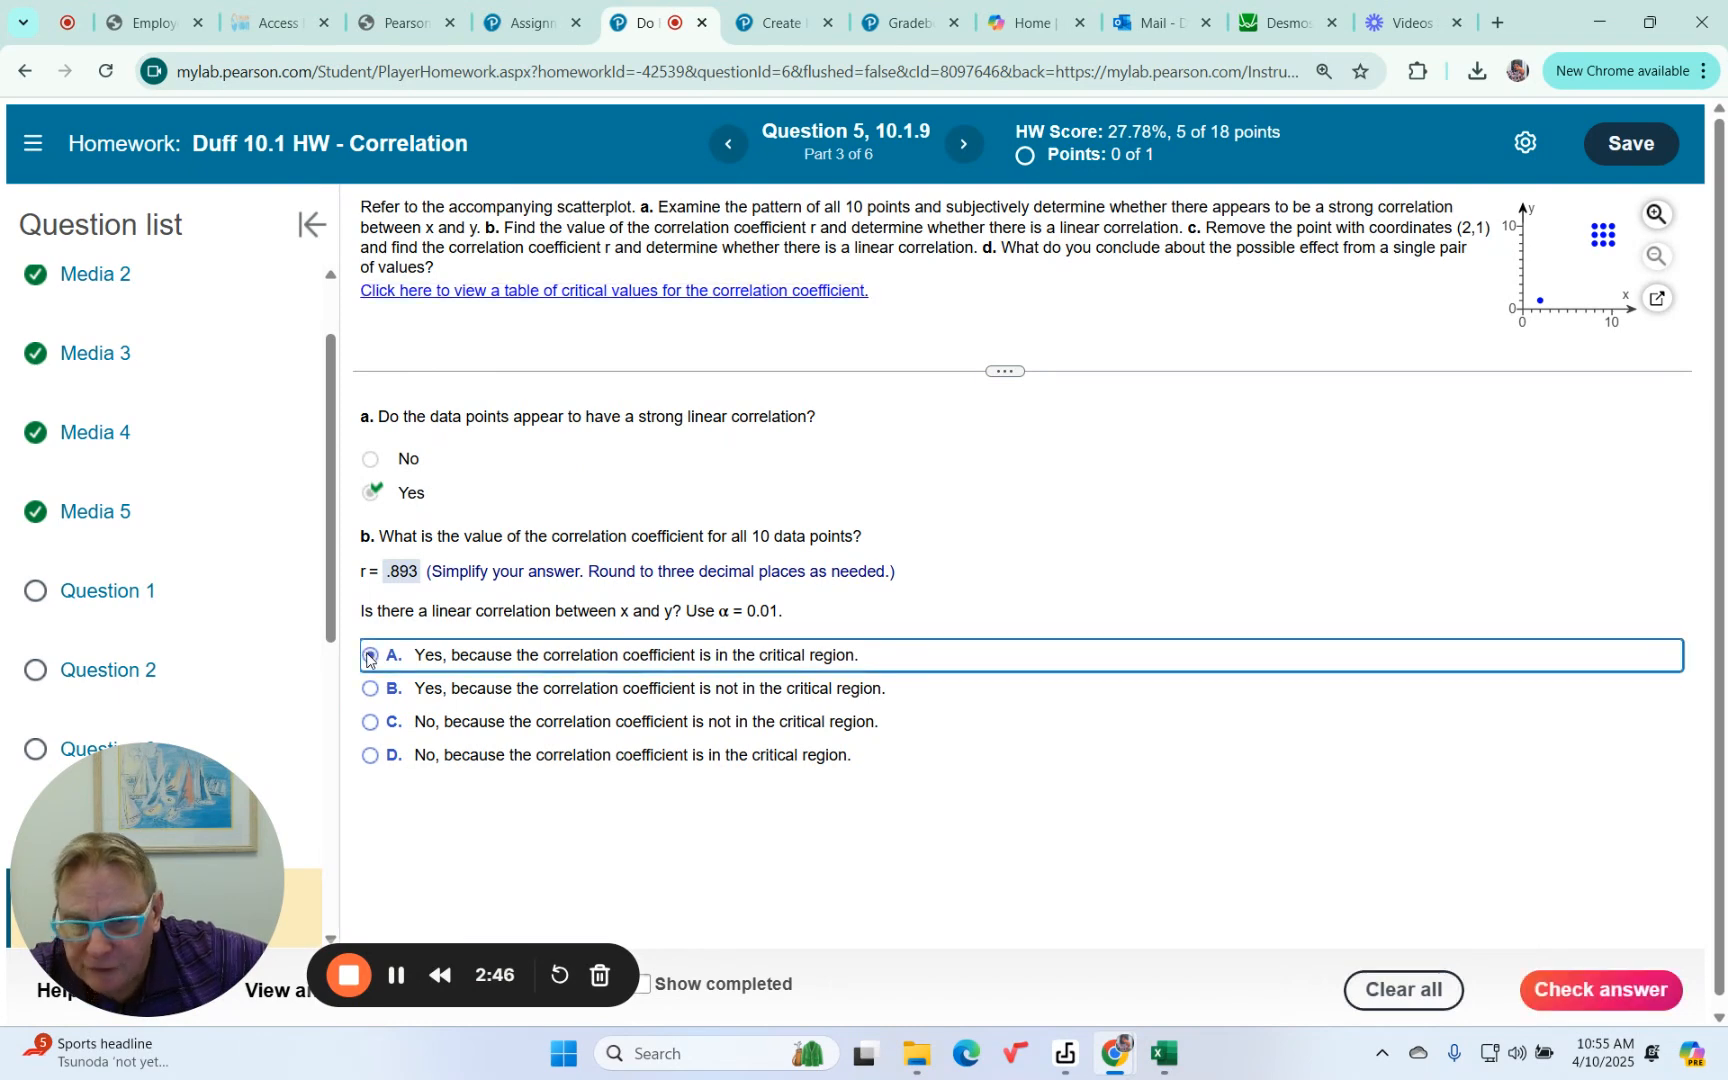
pyautogui.click(1592, 971)
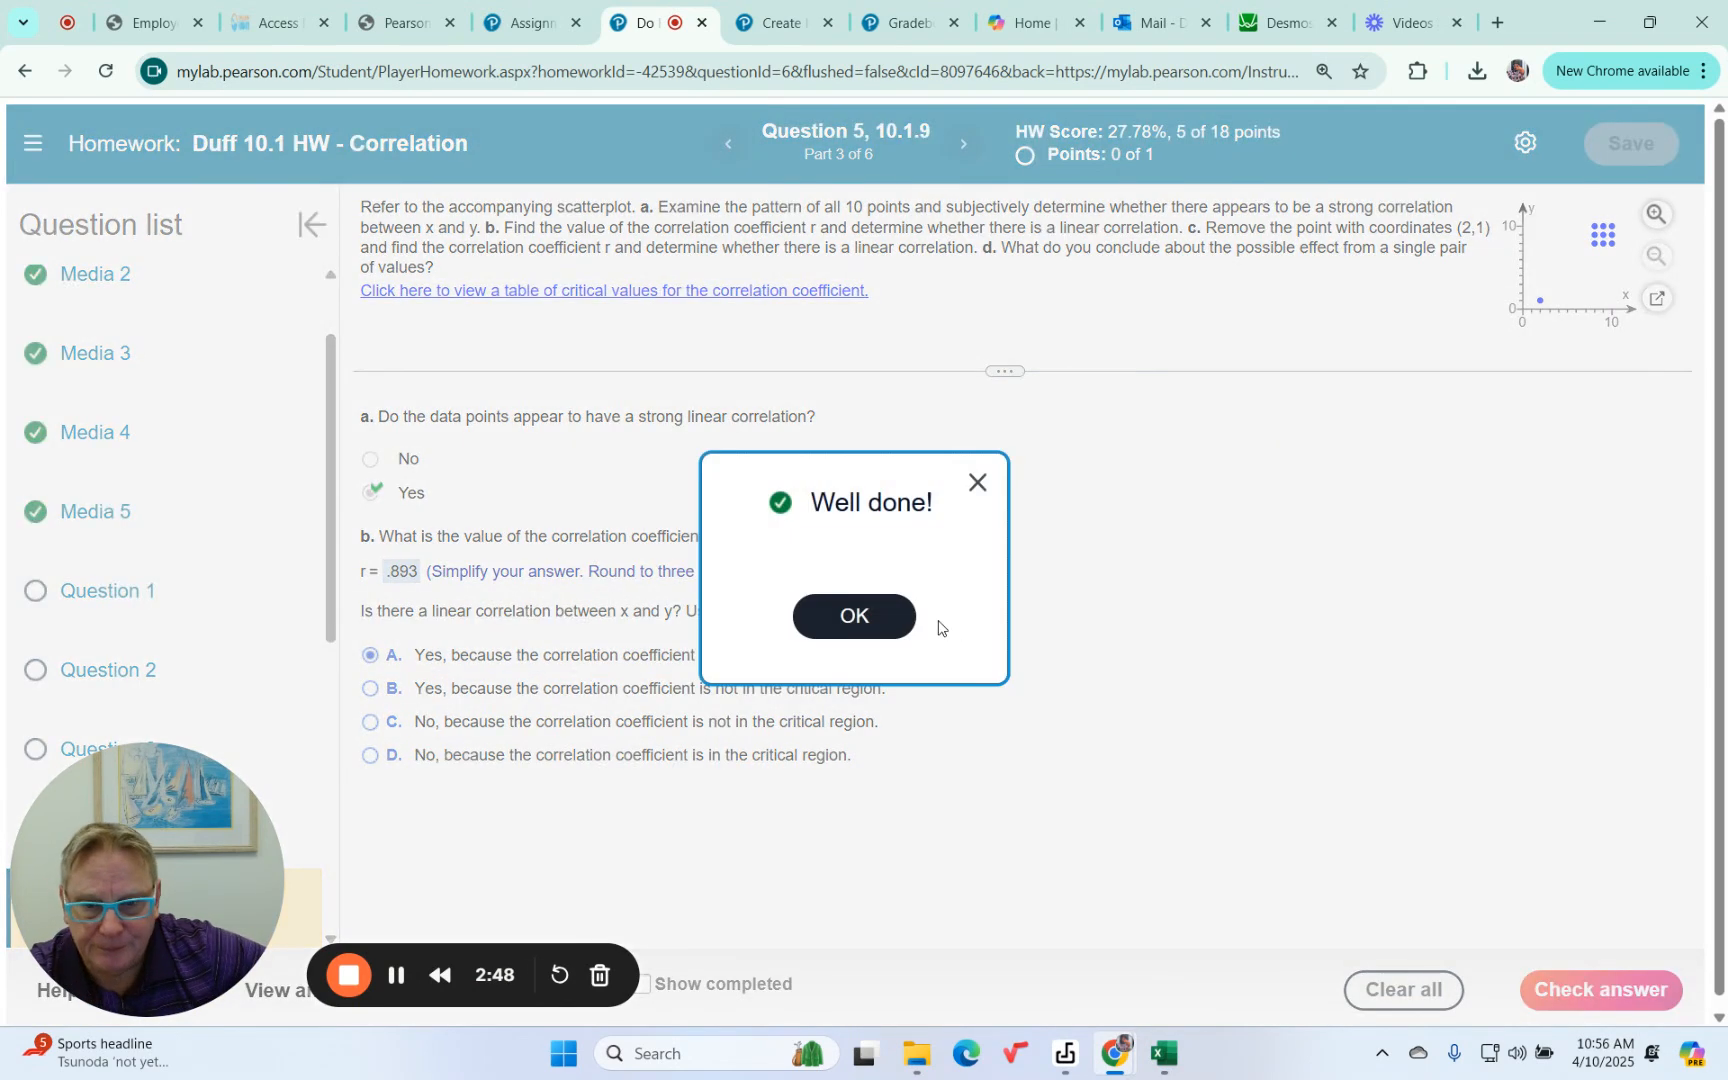
pyautogui.click(858, 618)
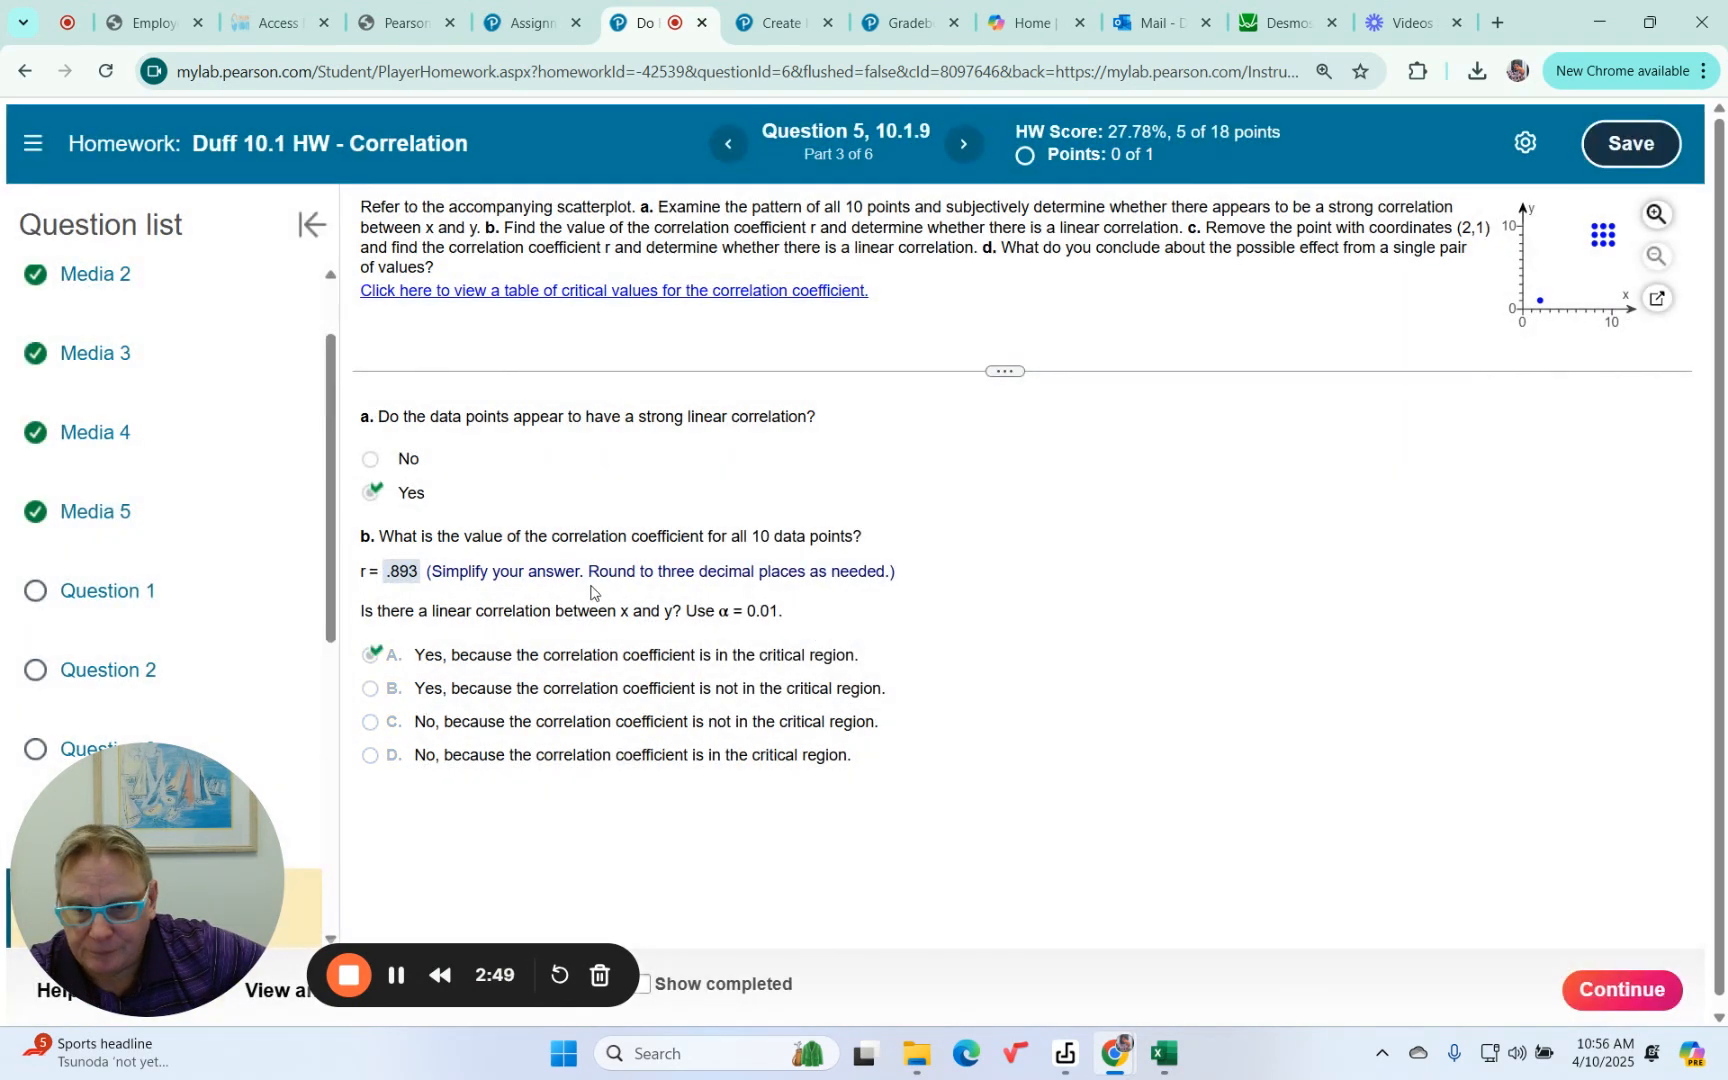
pyautogui.click(1646, 988)
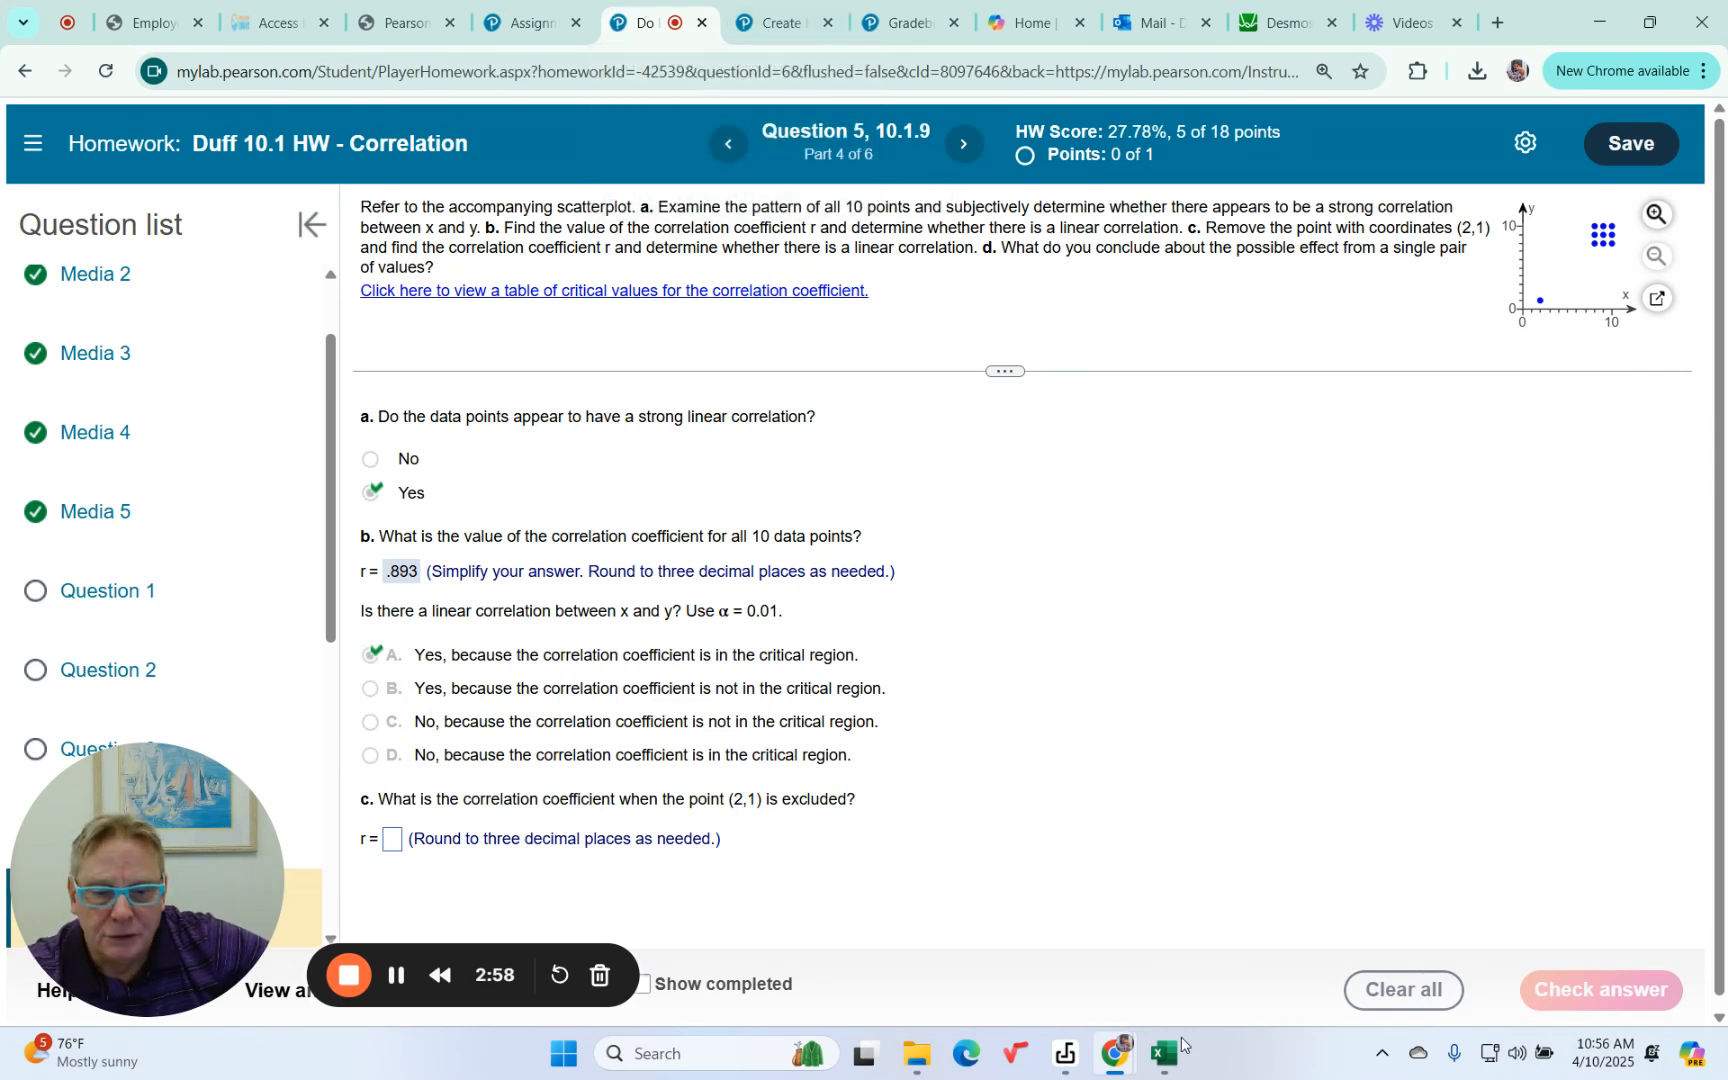
# Step: Switch to StatCrunch and delete row 1, the point (2,1), from the data table
pyautogui.moveTo(1118, 1058)
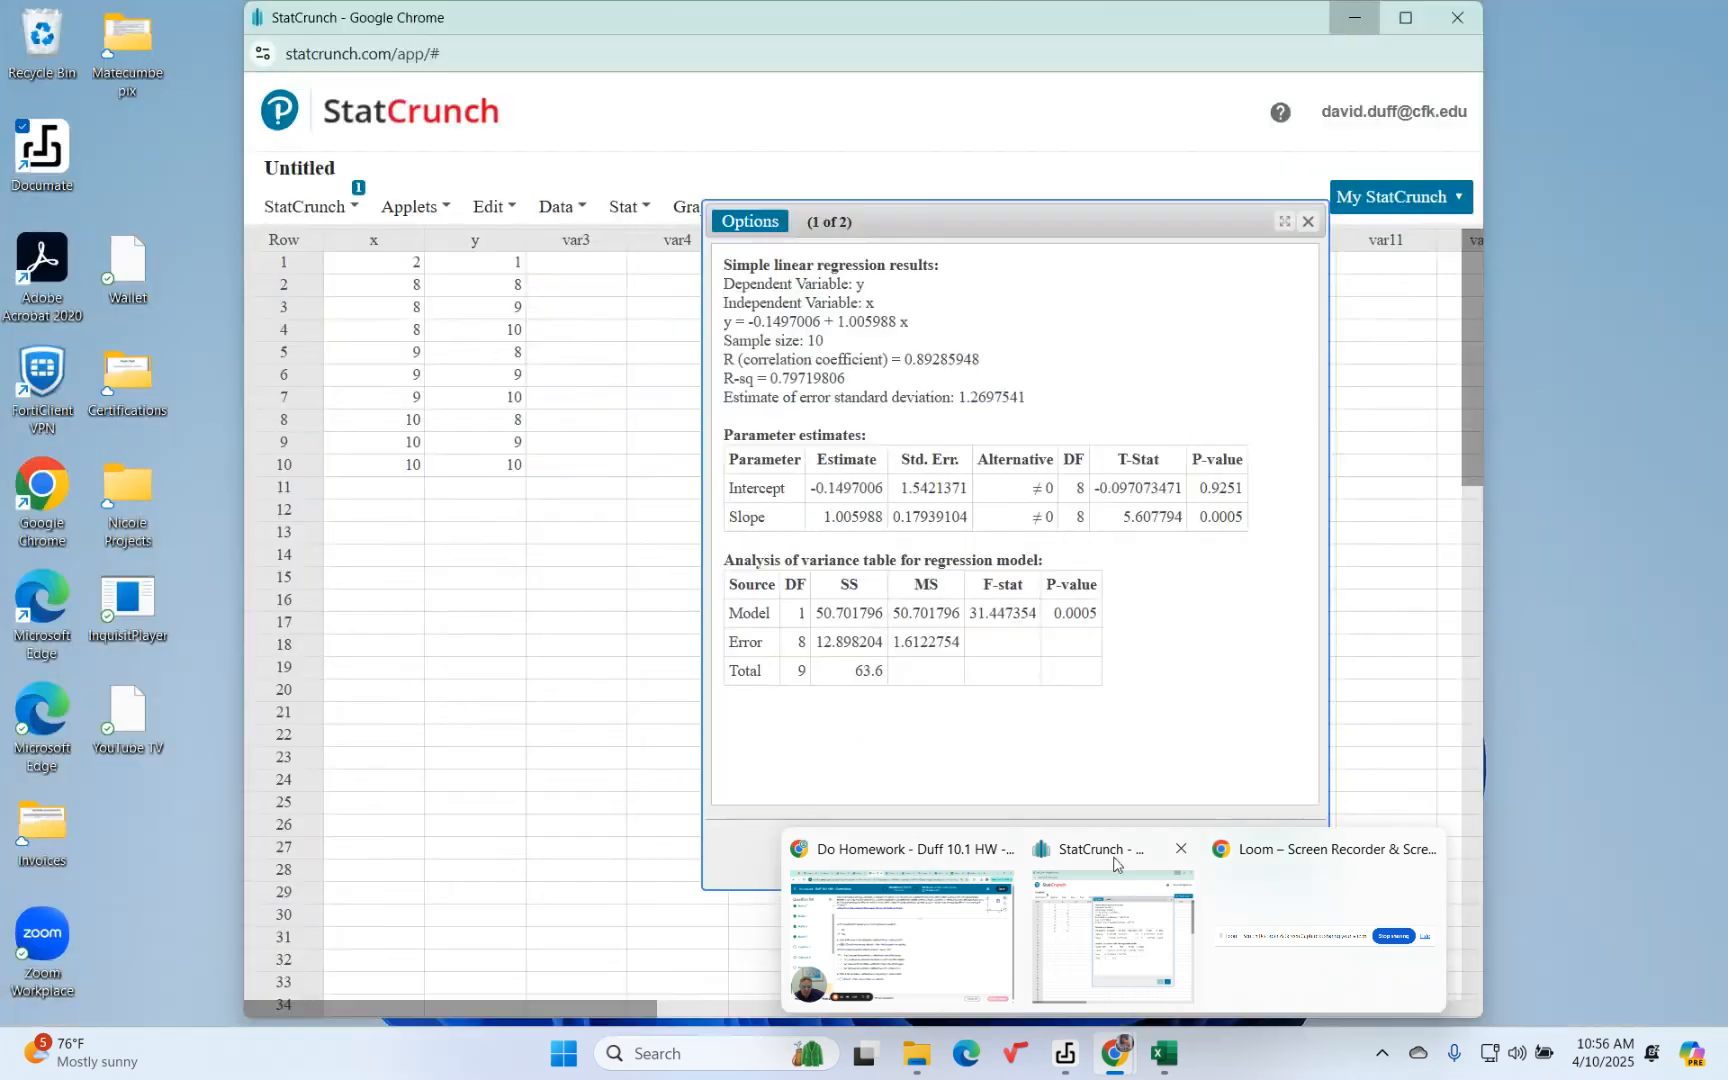
pyautogui.click(1115, 860)
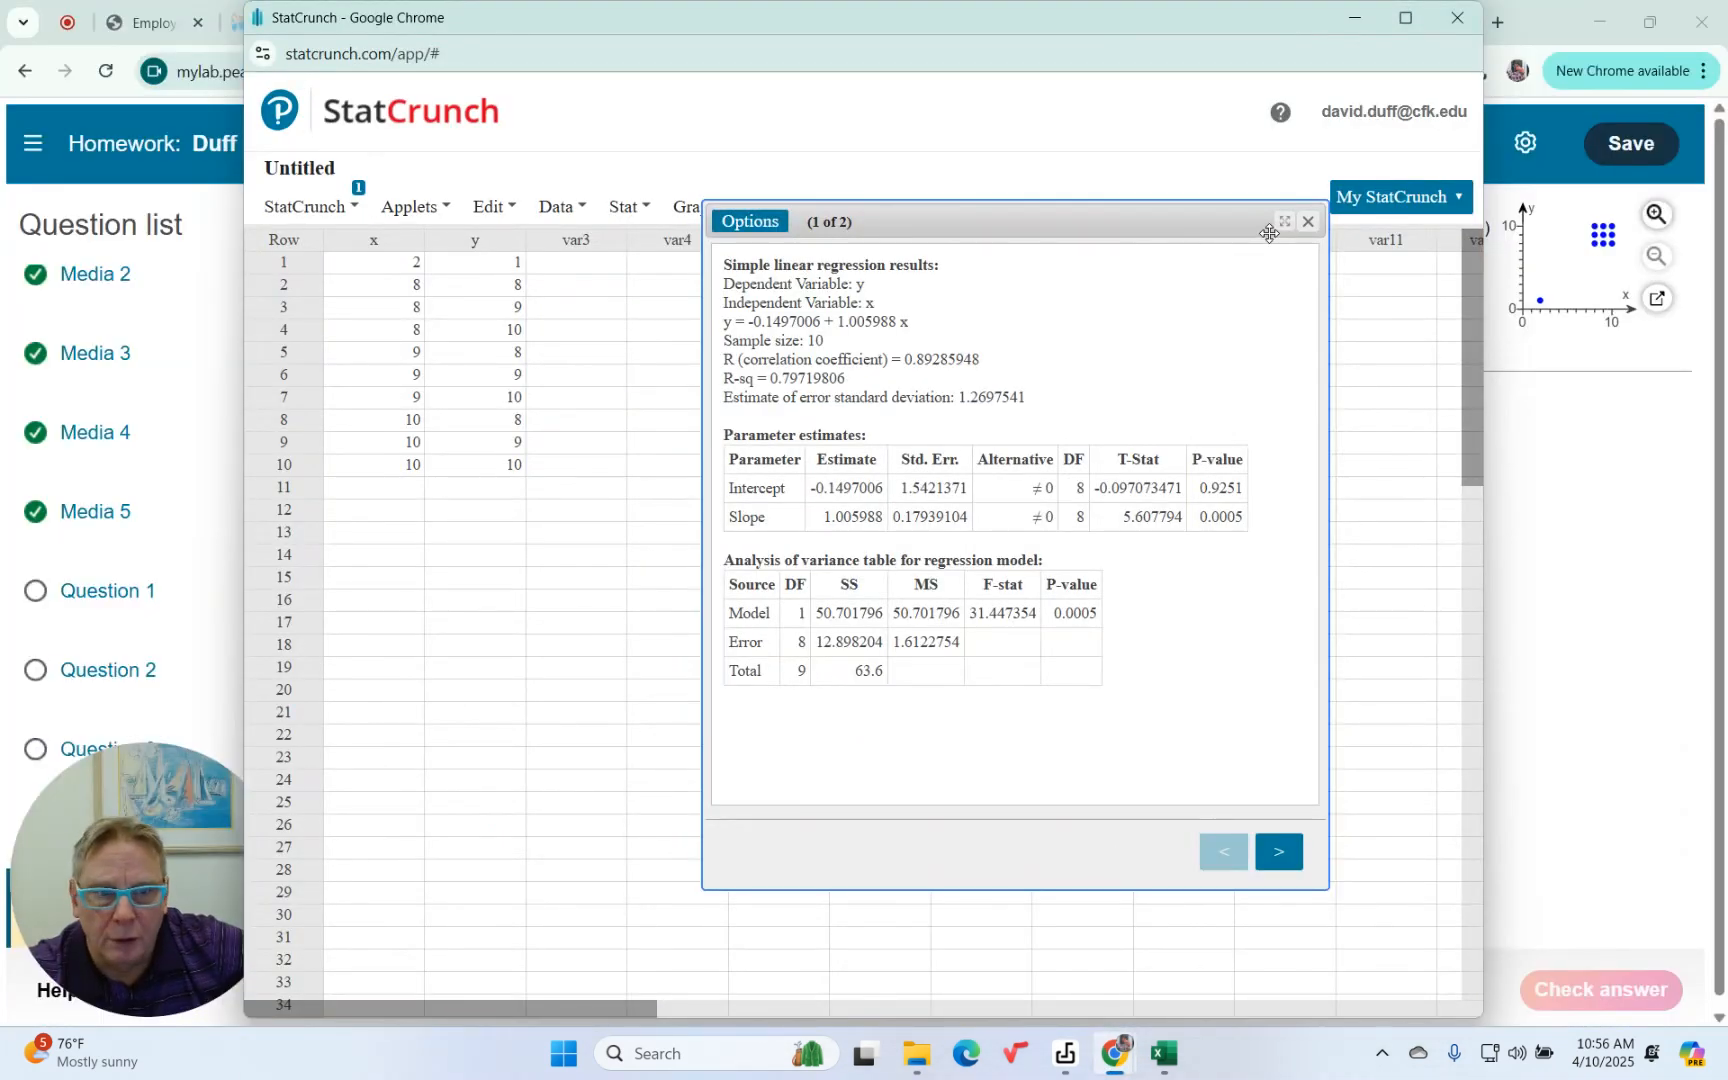
pyautogui.rightClick(289, 268)
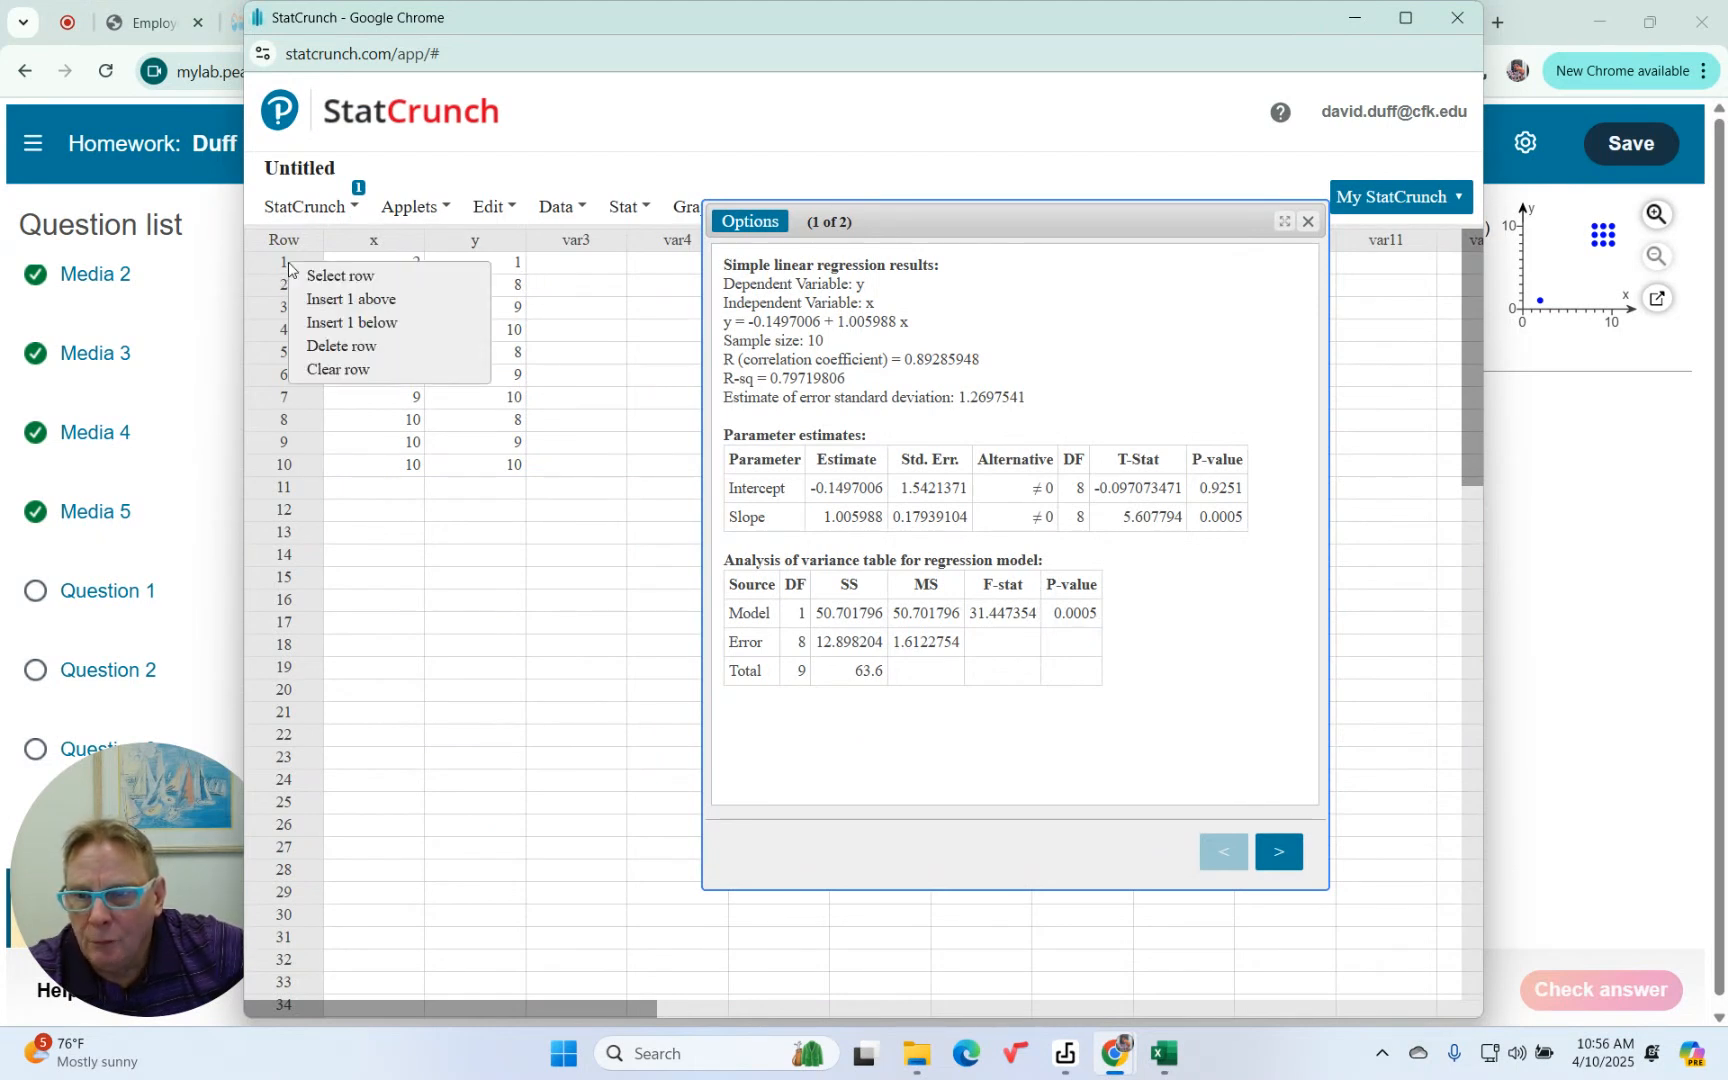
pyautogui.click(318, 347)
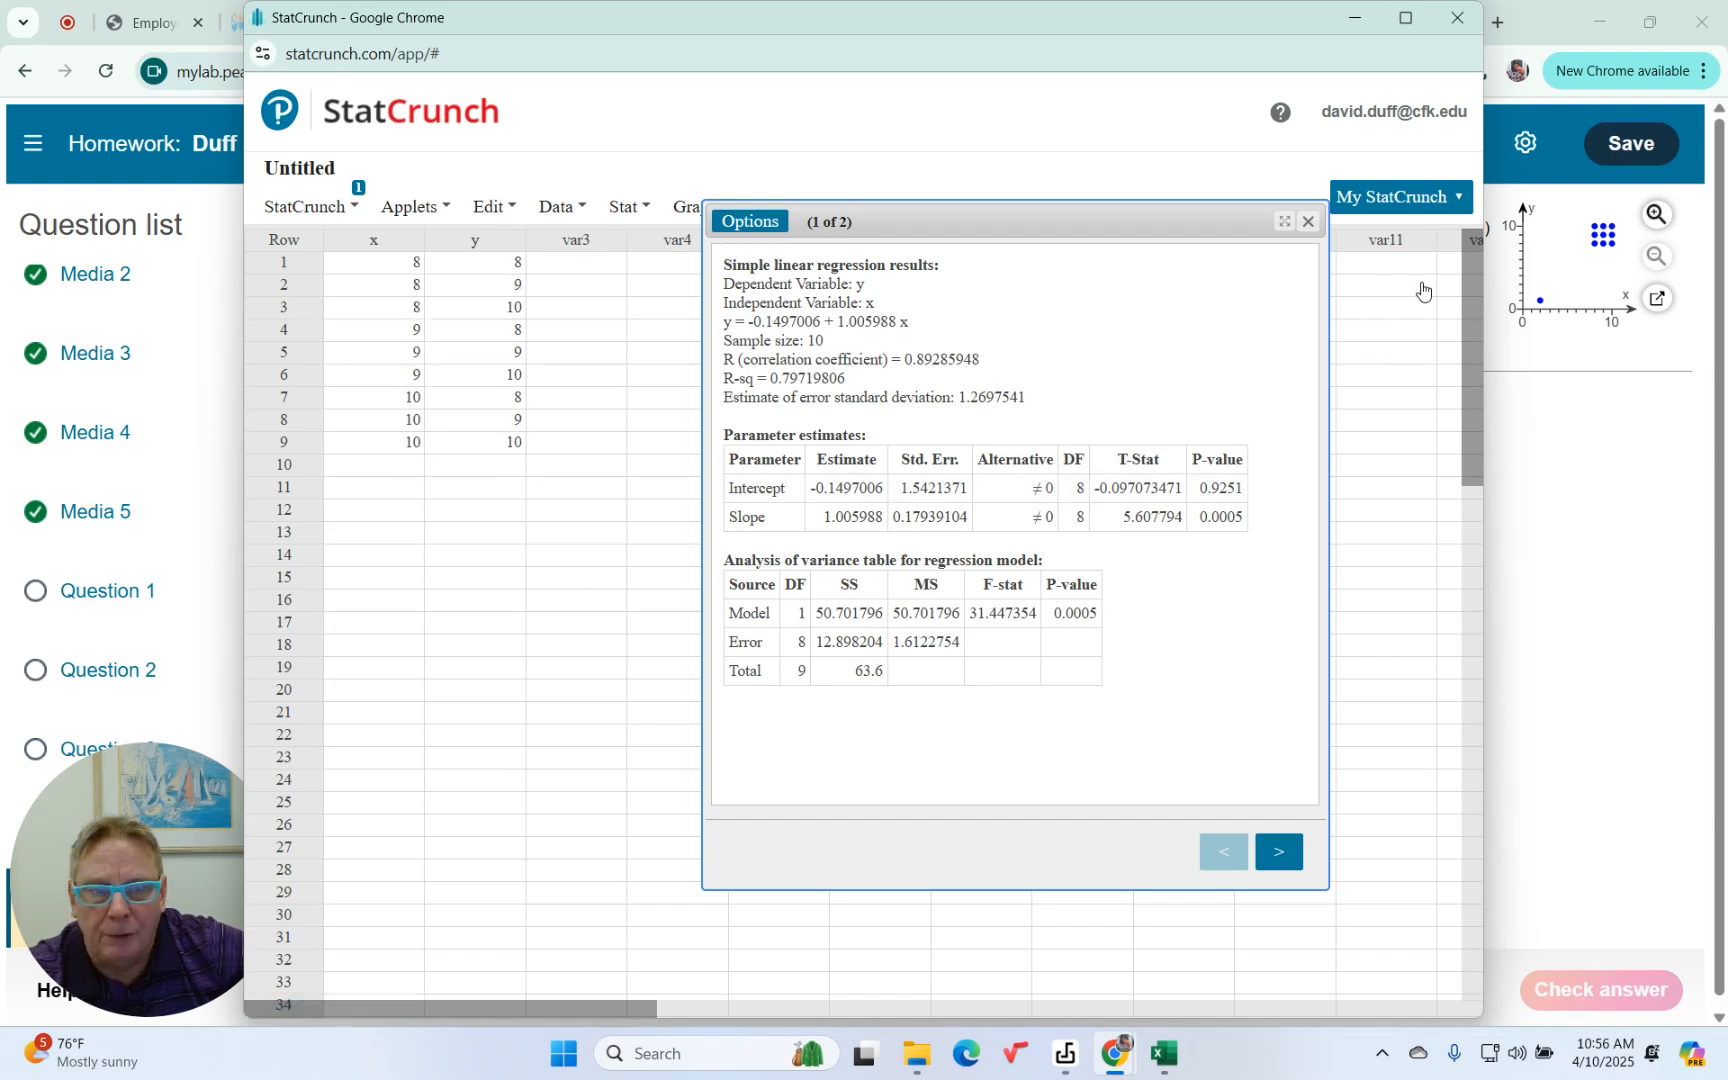
# Step: Refresh the simple linear regression results so they use the reduced data set, and return to the homework question
pyautogui.click(757, 226)
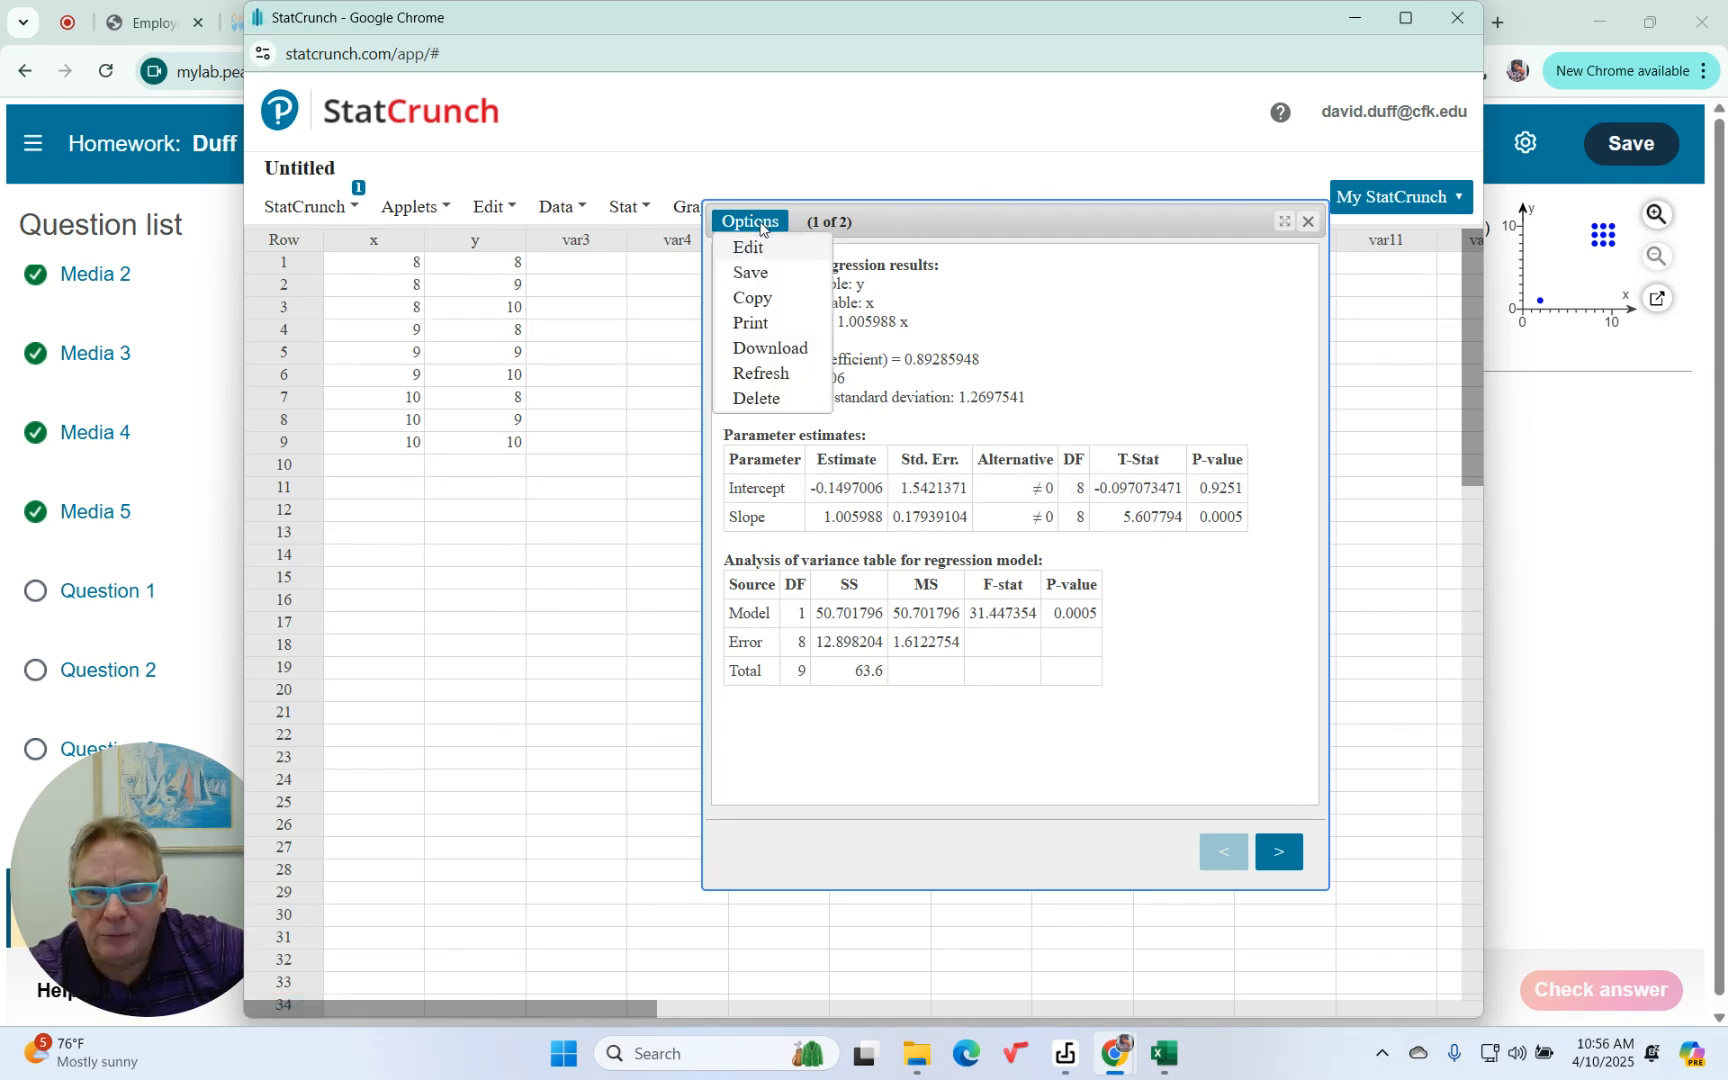
pyautogui.click(760, 373)
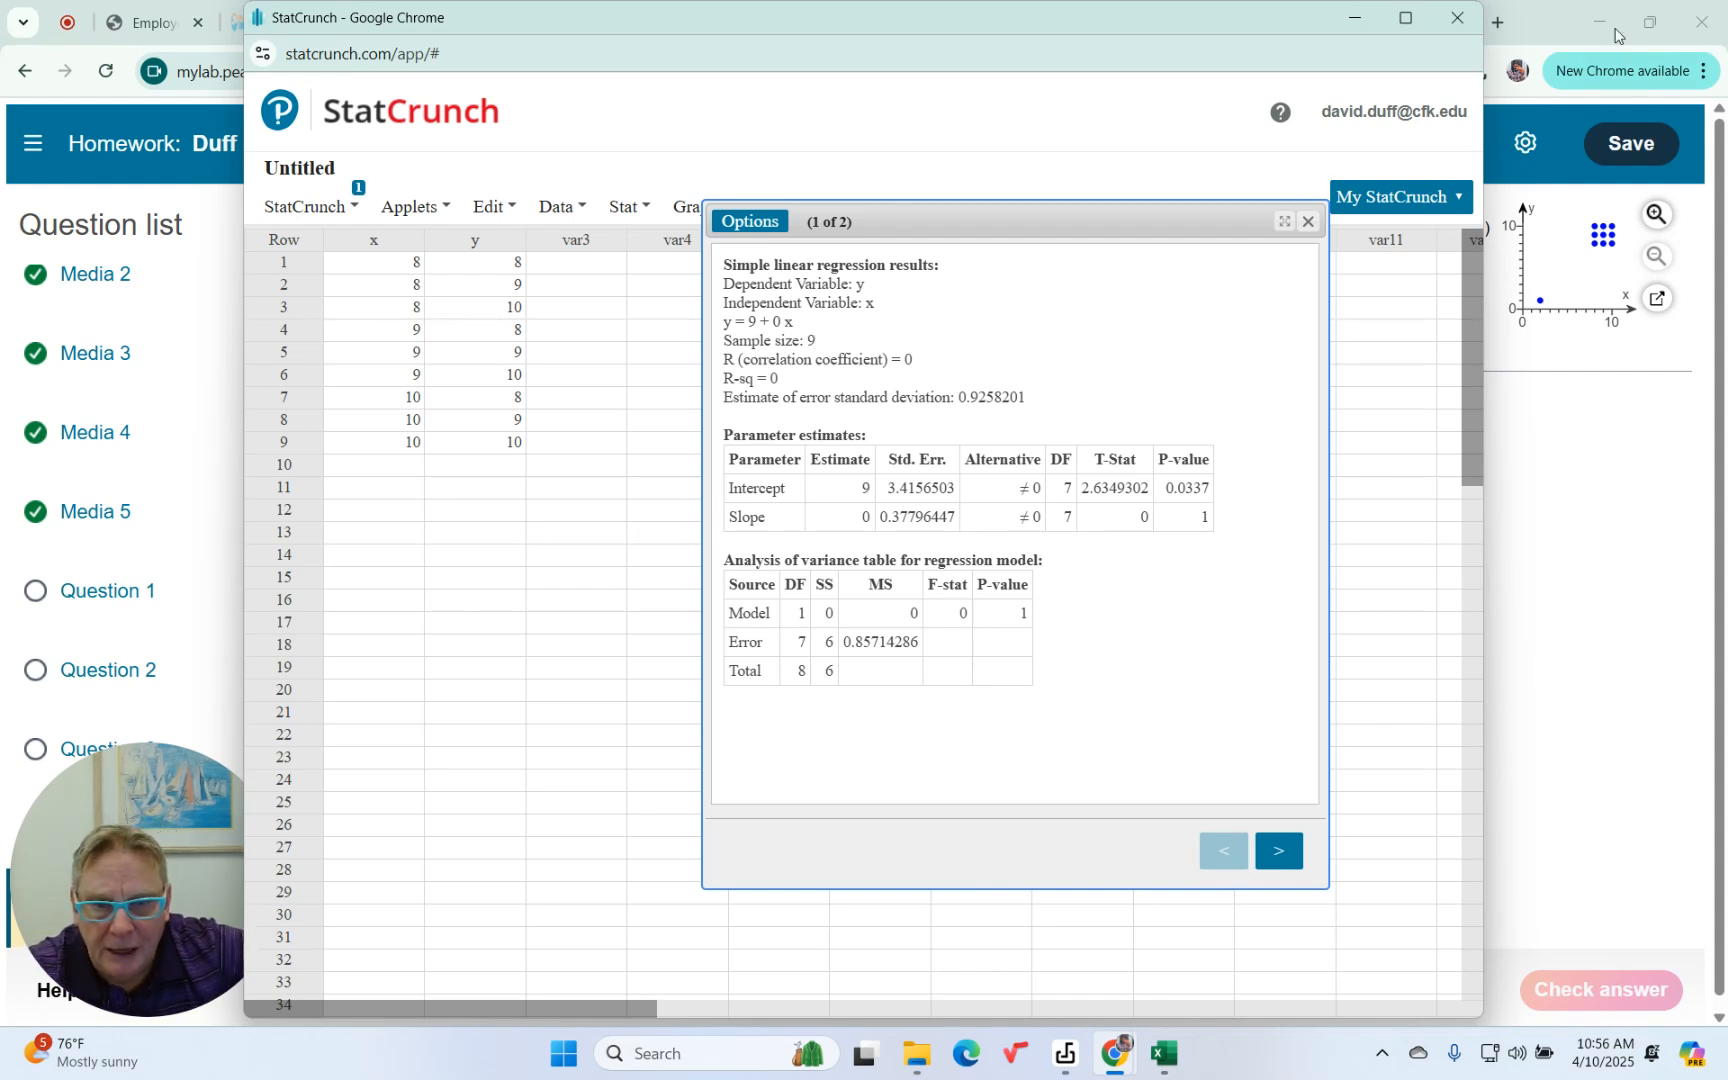
pyautogui.click(1358, 22)
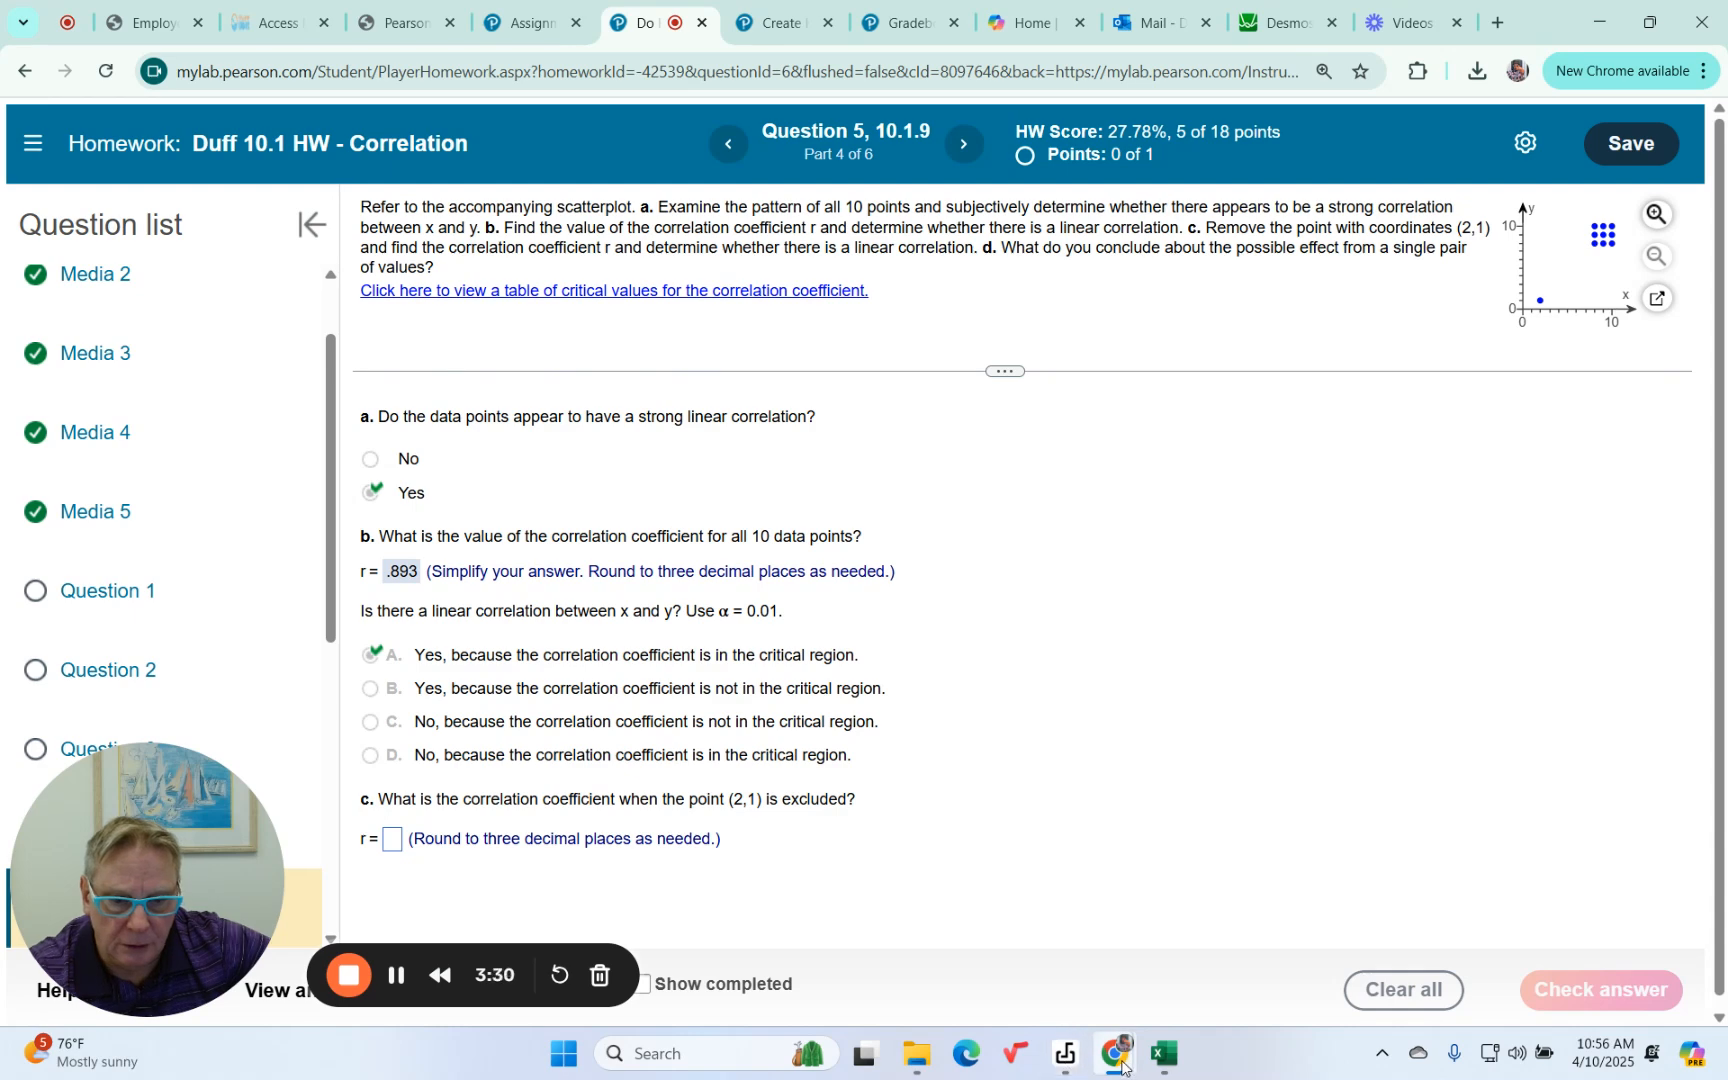
# Step: Bring StatCrunch back to review the correlation coefficient without the point (2,1), and minimize its window
pyautogui.moveTo(1115, 1053)
pyautogui.click(1083, 866)
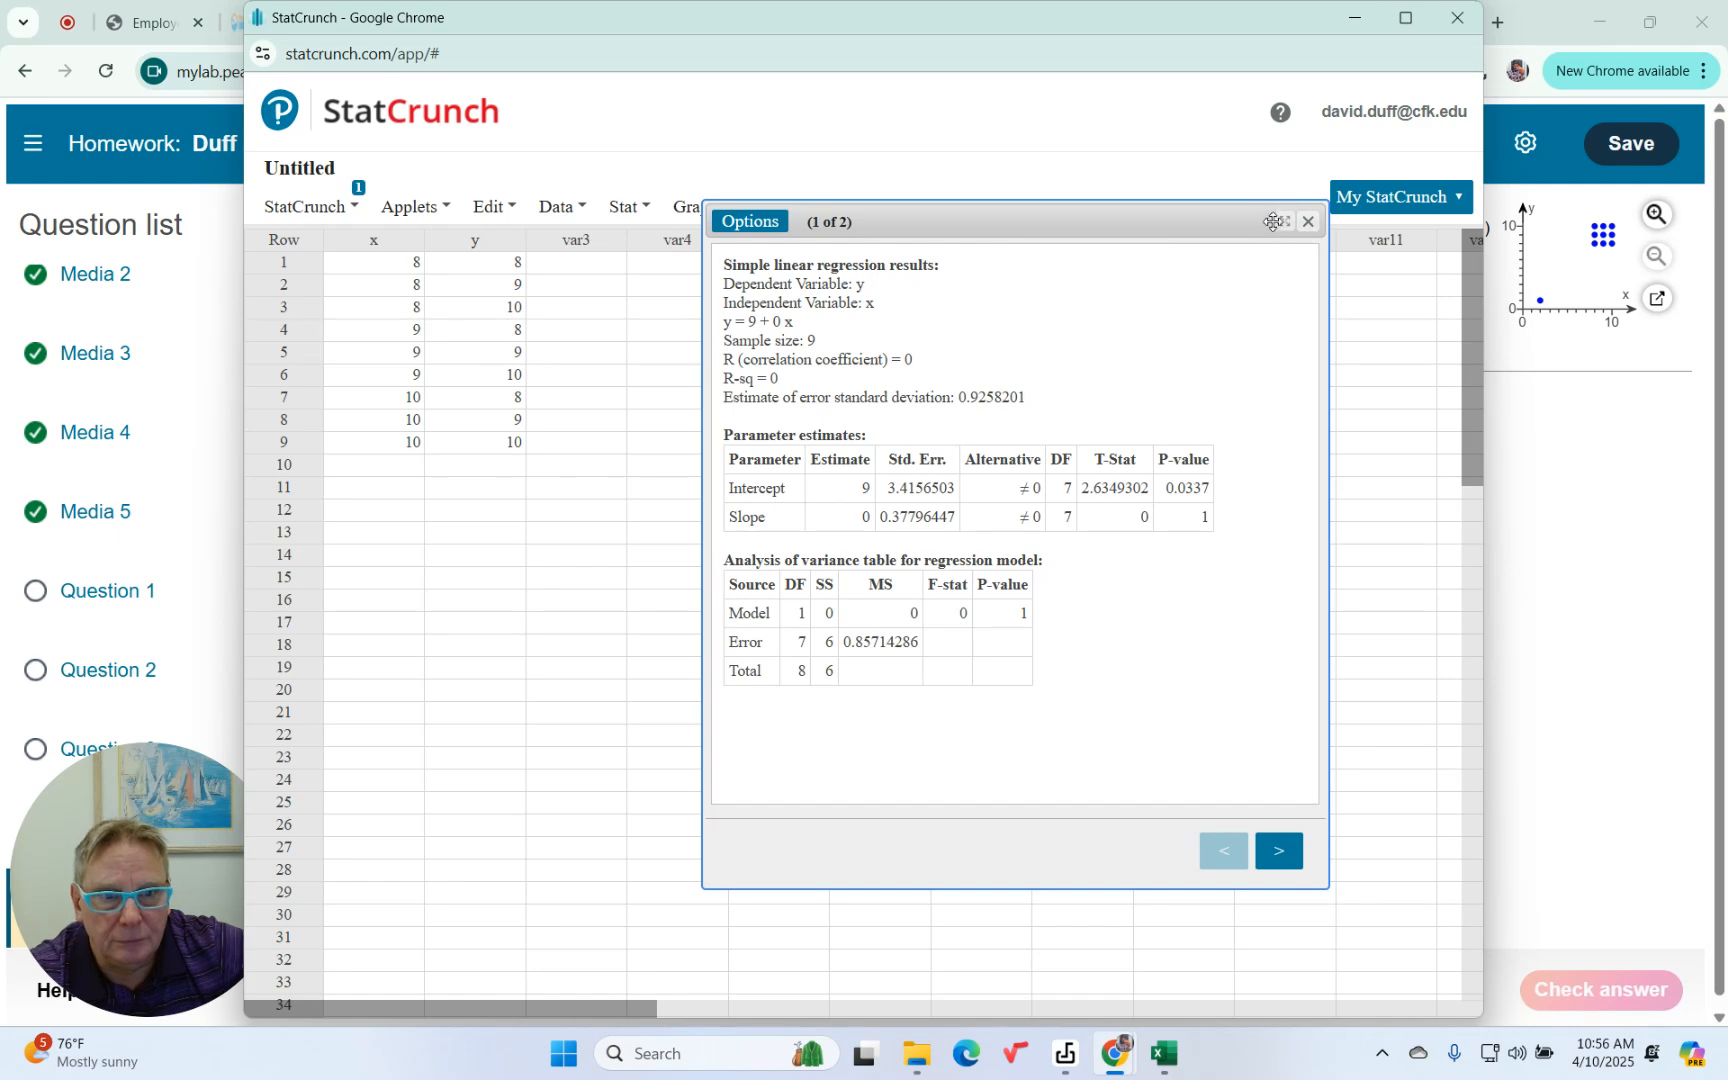
pyautogui.click(564, 733)
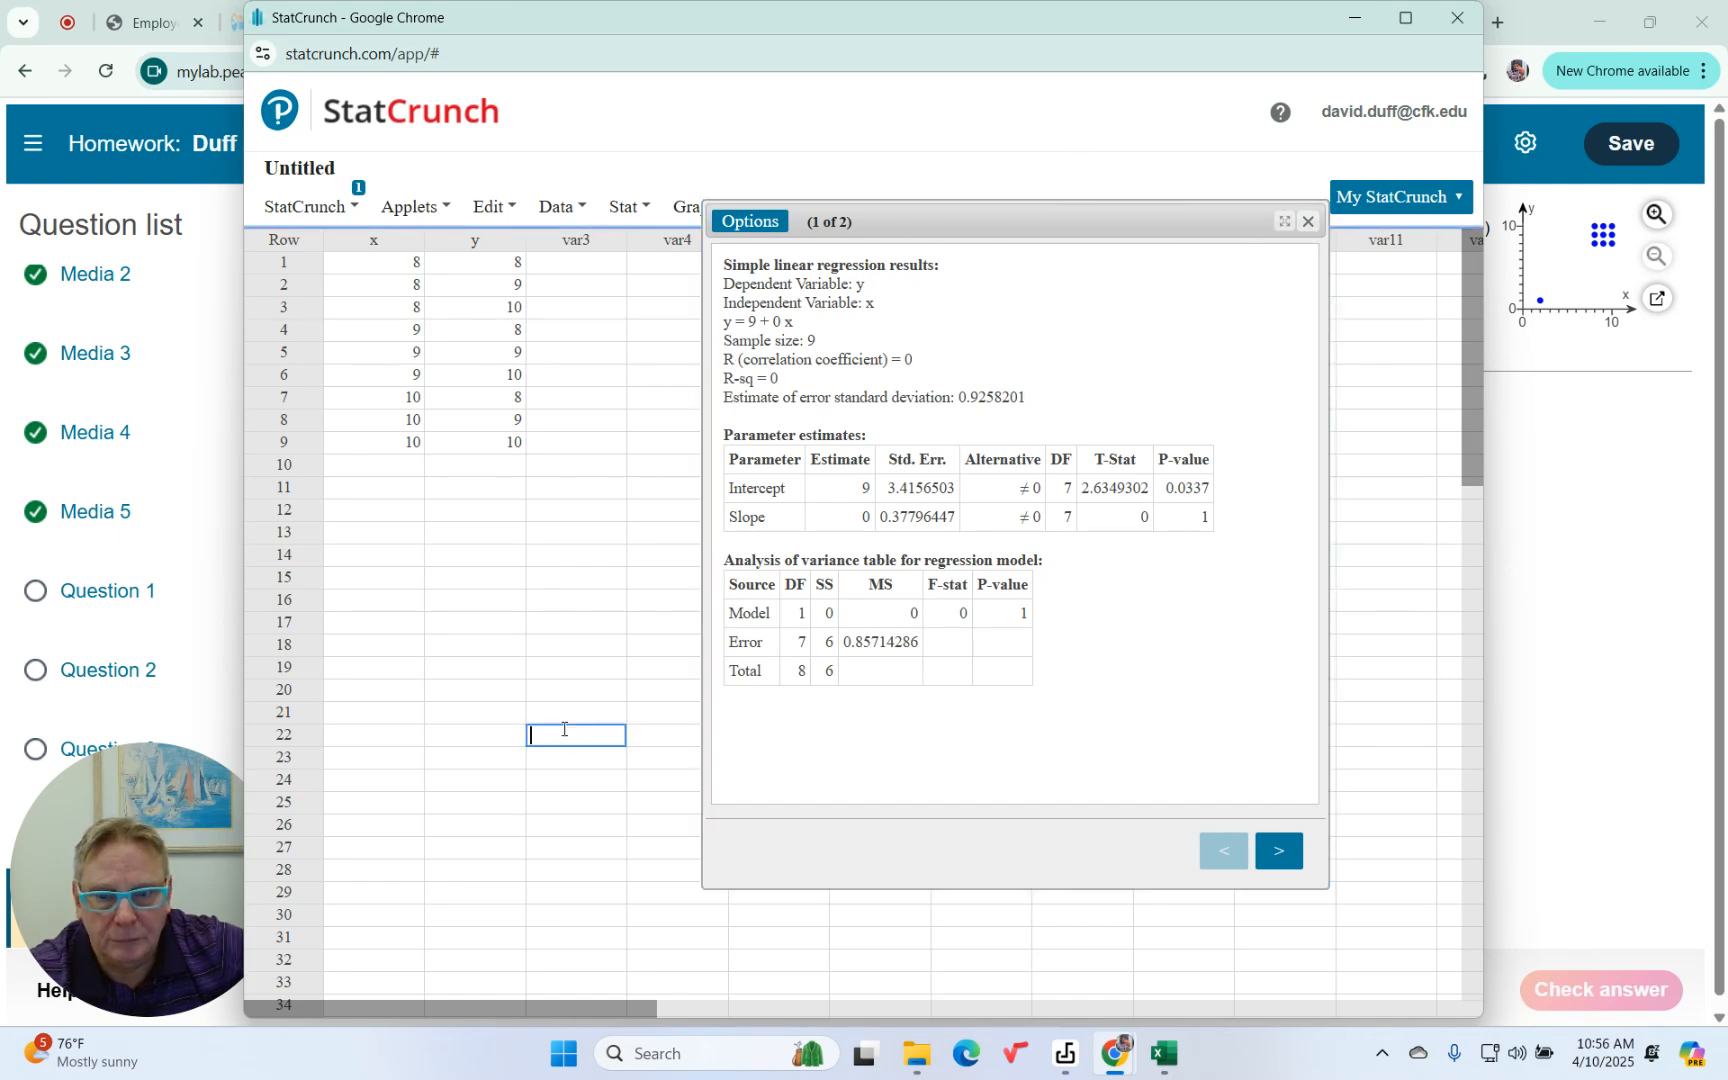
pyautogui.click(1357, 18)
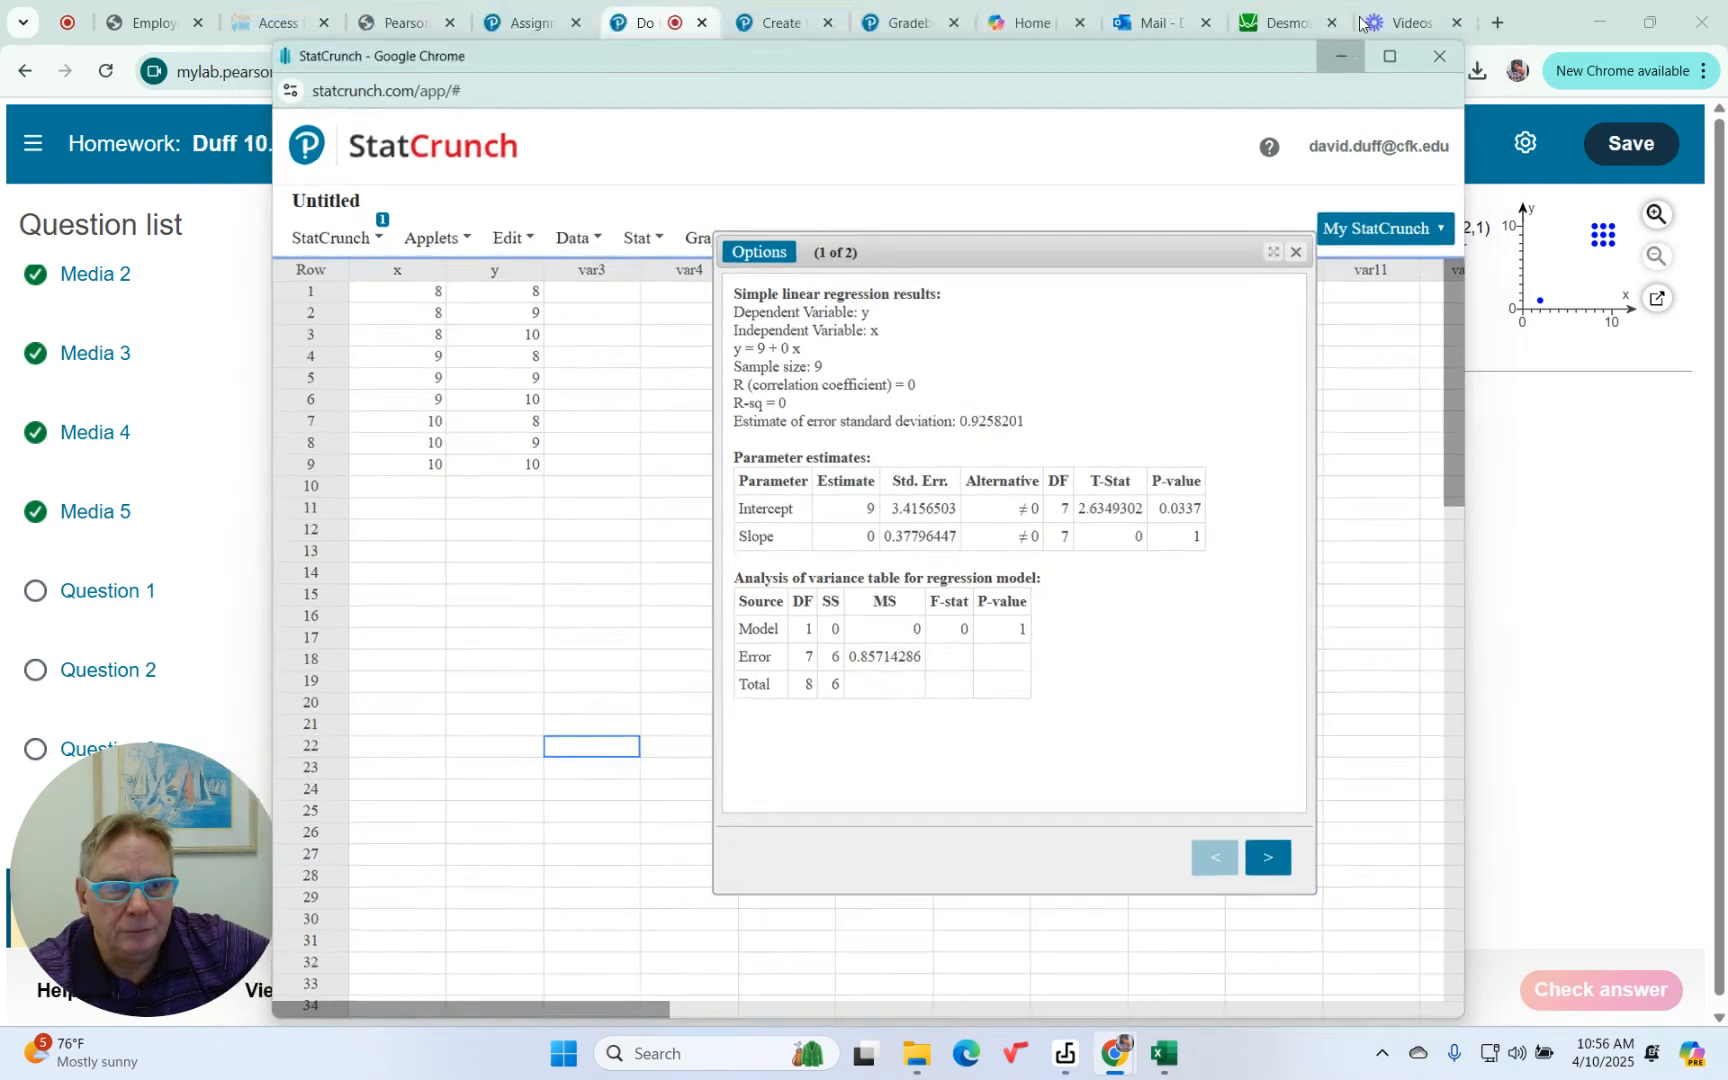
# Step: Enter 0 as the part c correlation coefficient without the point (2,1), check it, and continue to the next part
pyautogui.click(394, 841)
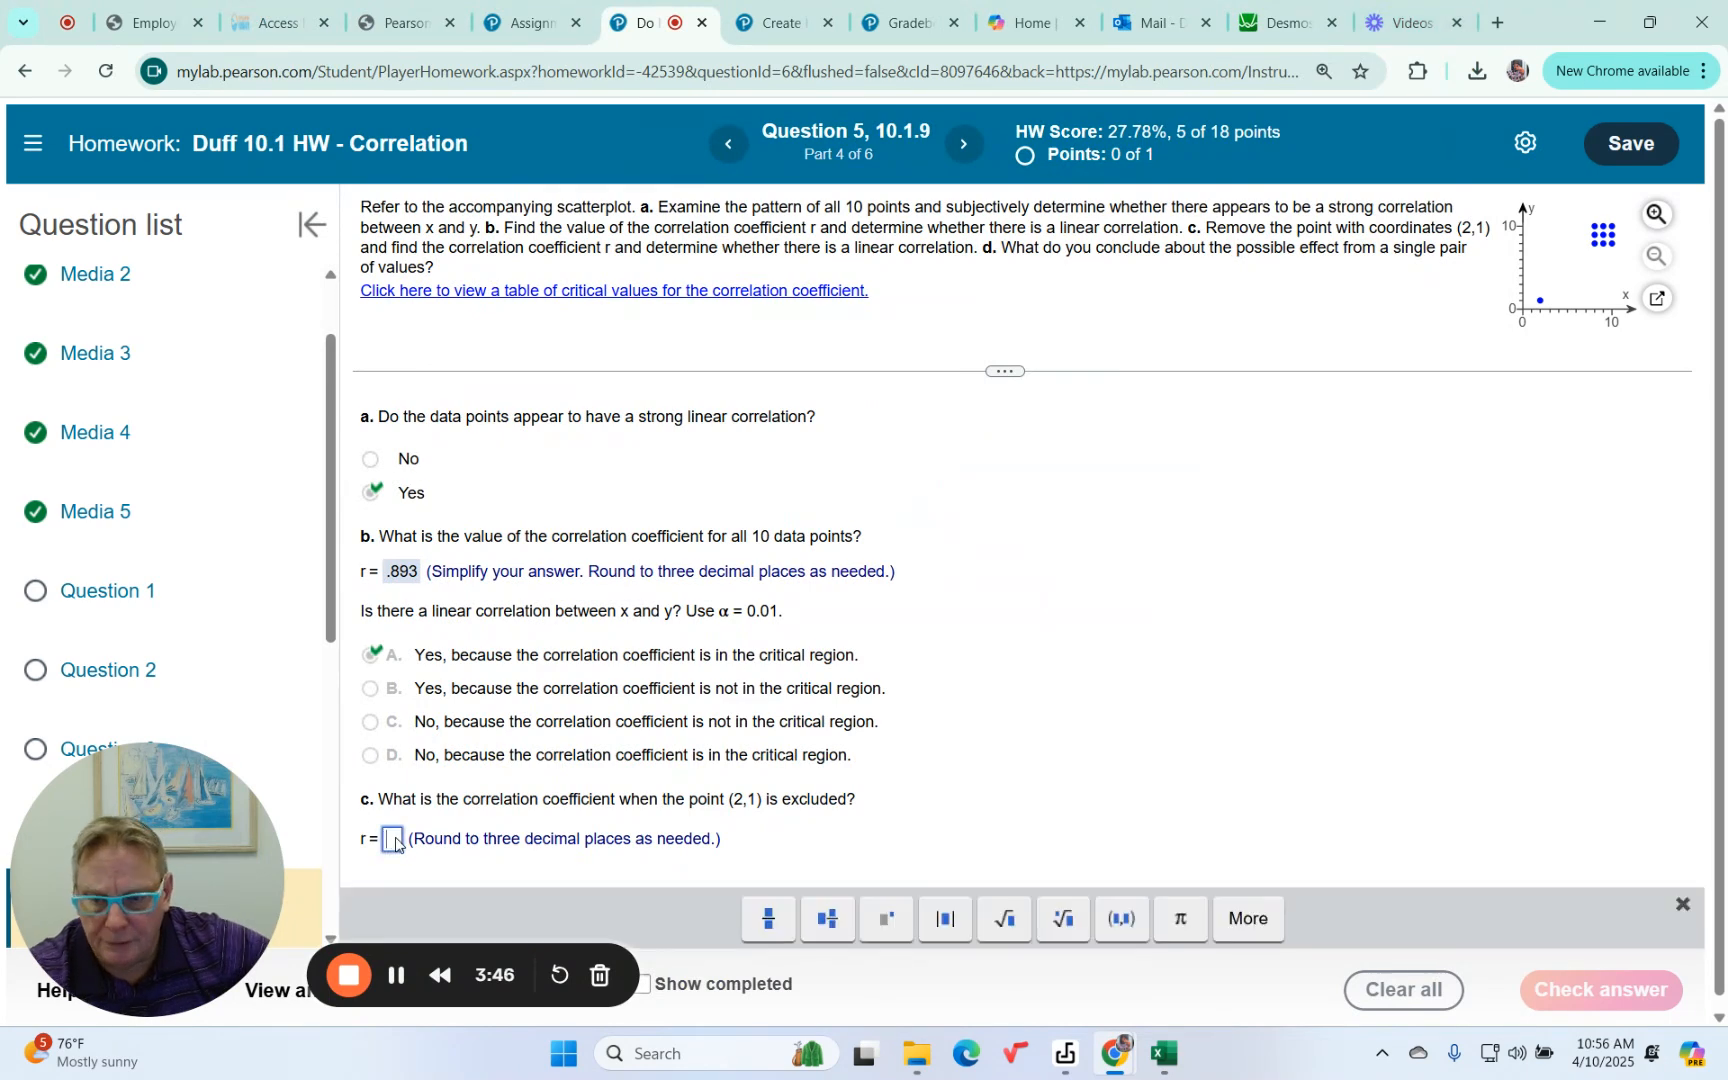
pyautogui.write('0')
pyautogui.press('Return')
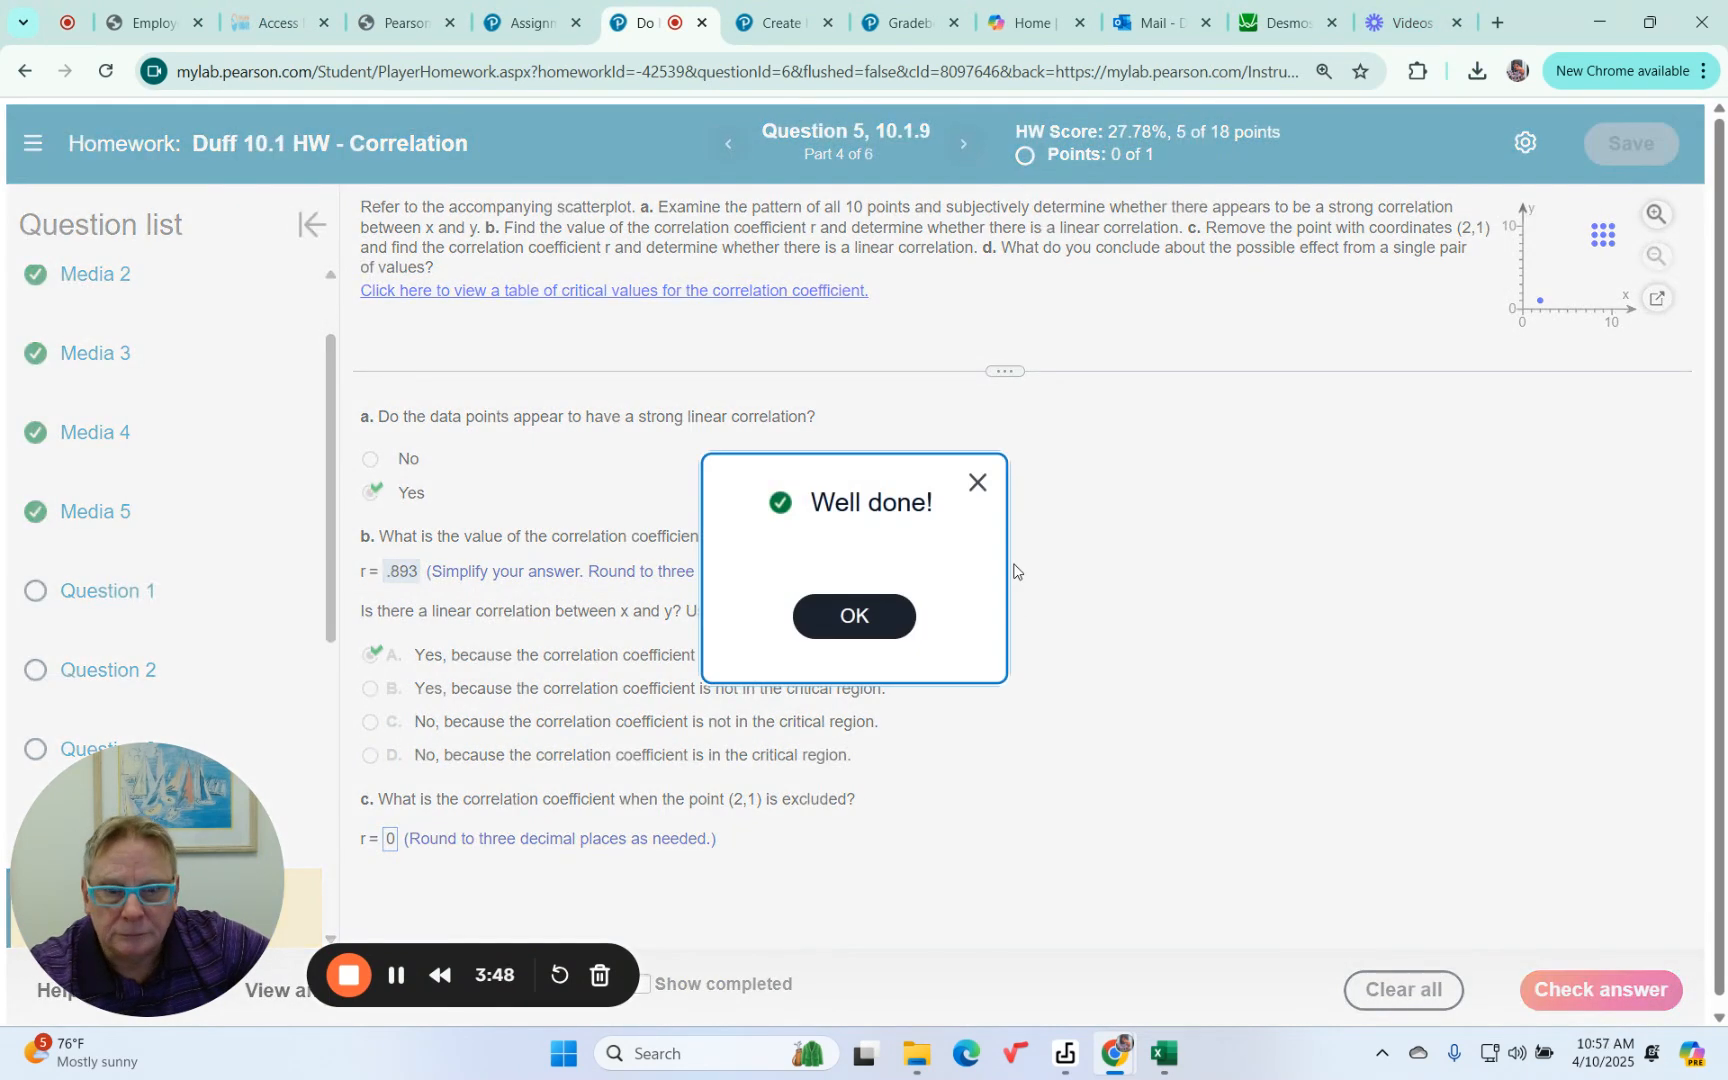
pyautogui.click(870, 619)
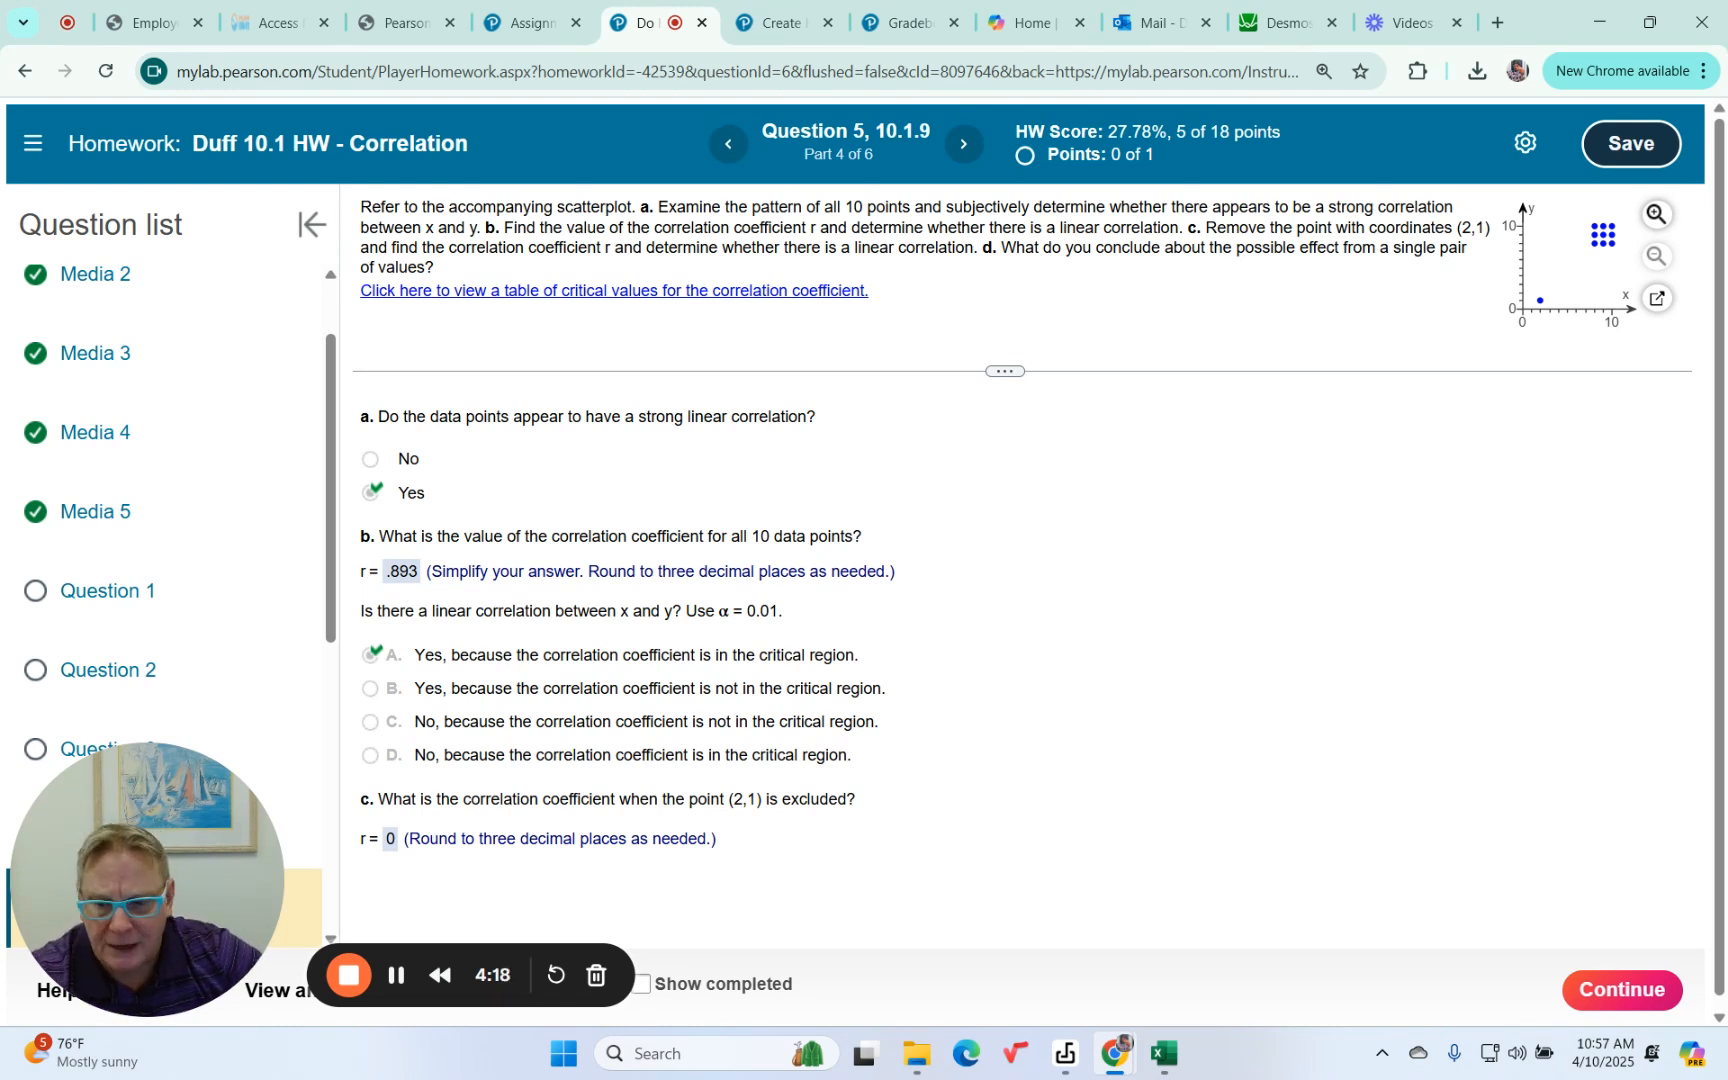
pyautogui.click(1622, 989)
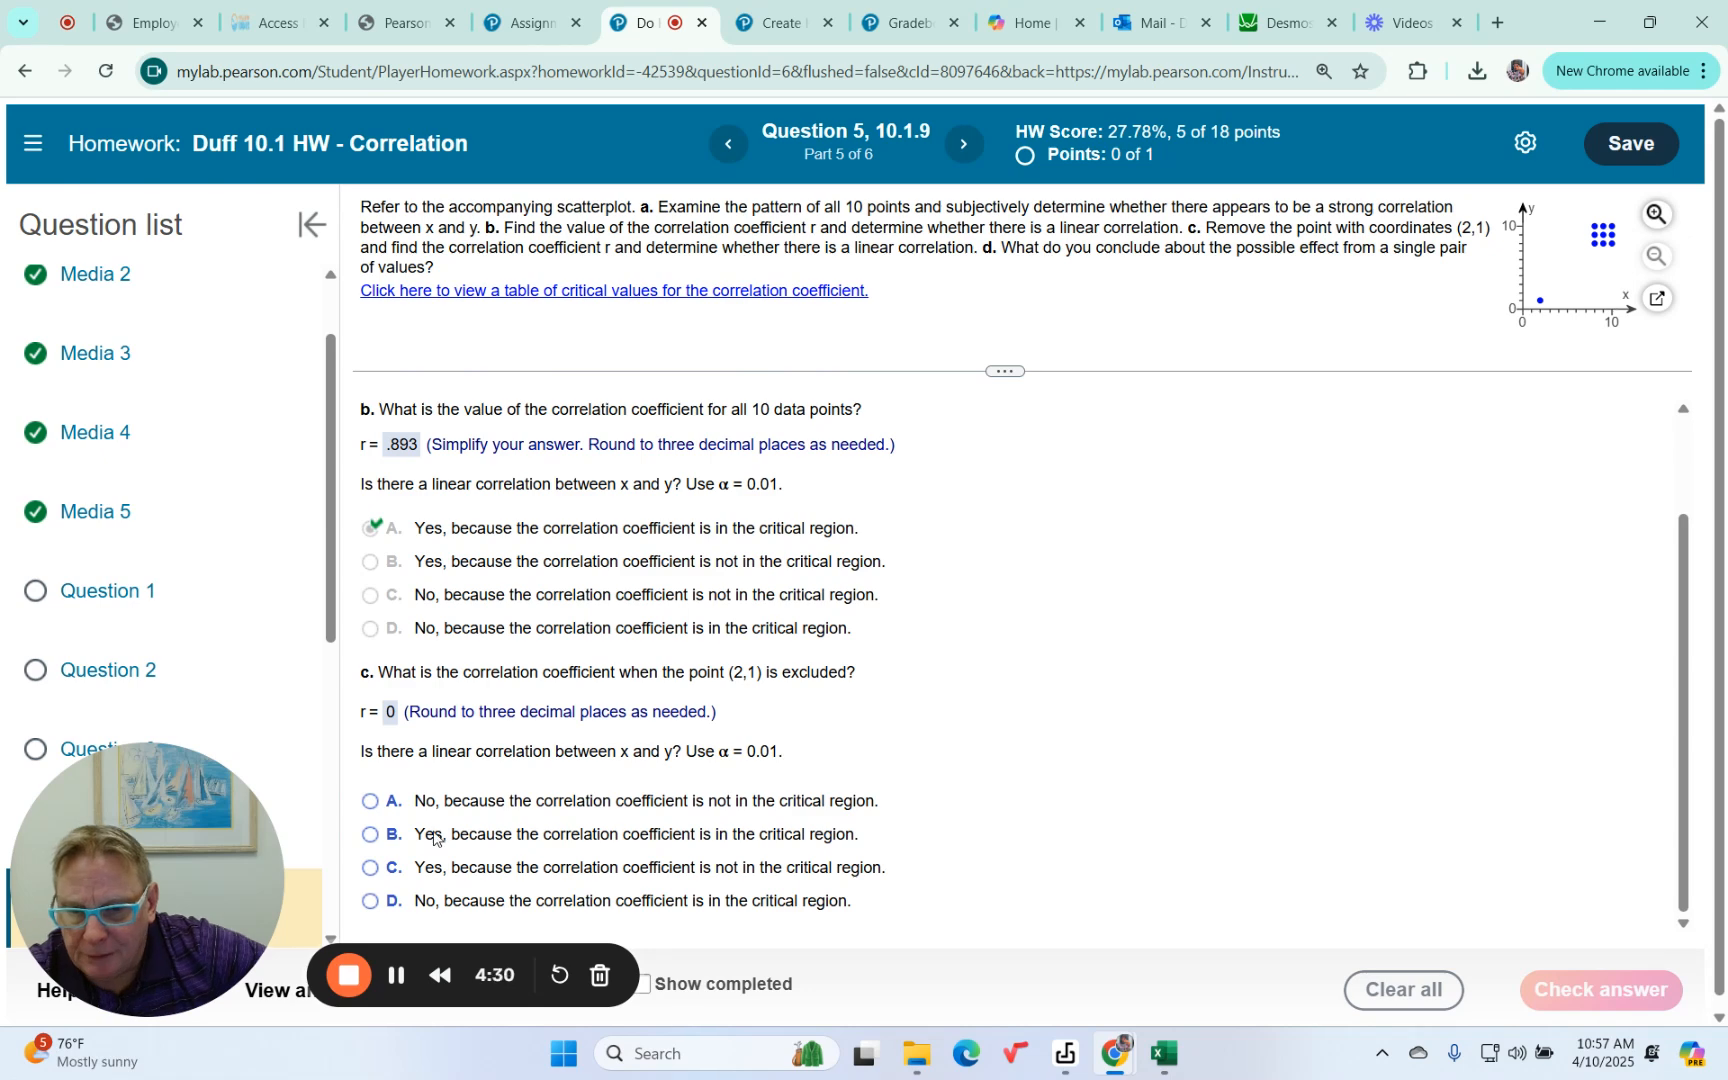
# Step: Answer part c with option A, "No, because the correlation coefficient is not in the critical region," check it, and continue to part d
pyautogui.click(372, 806)
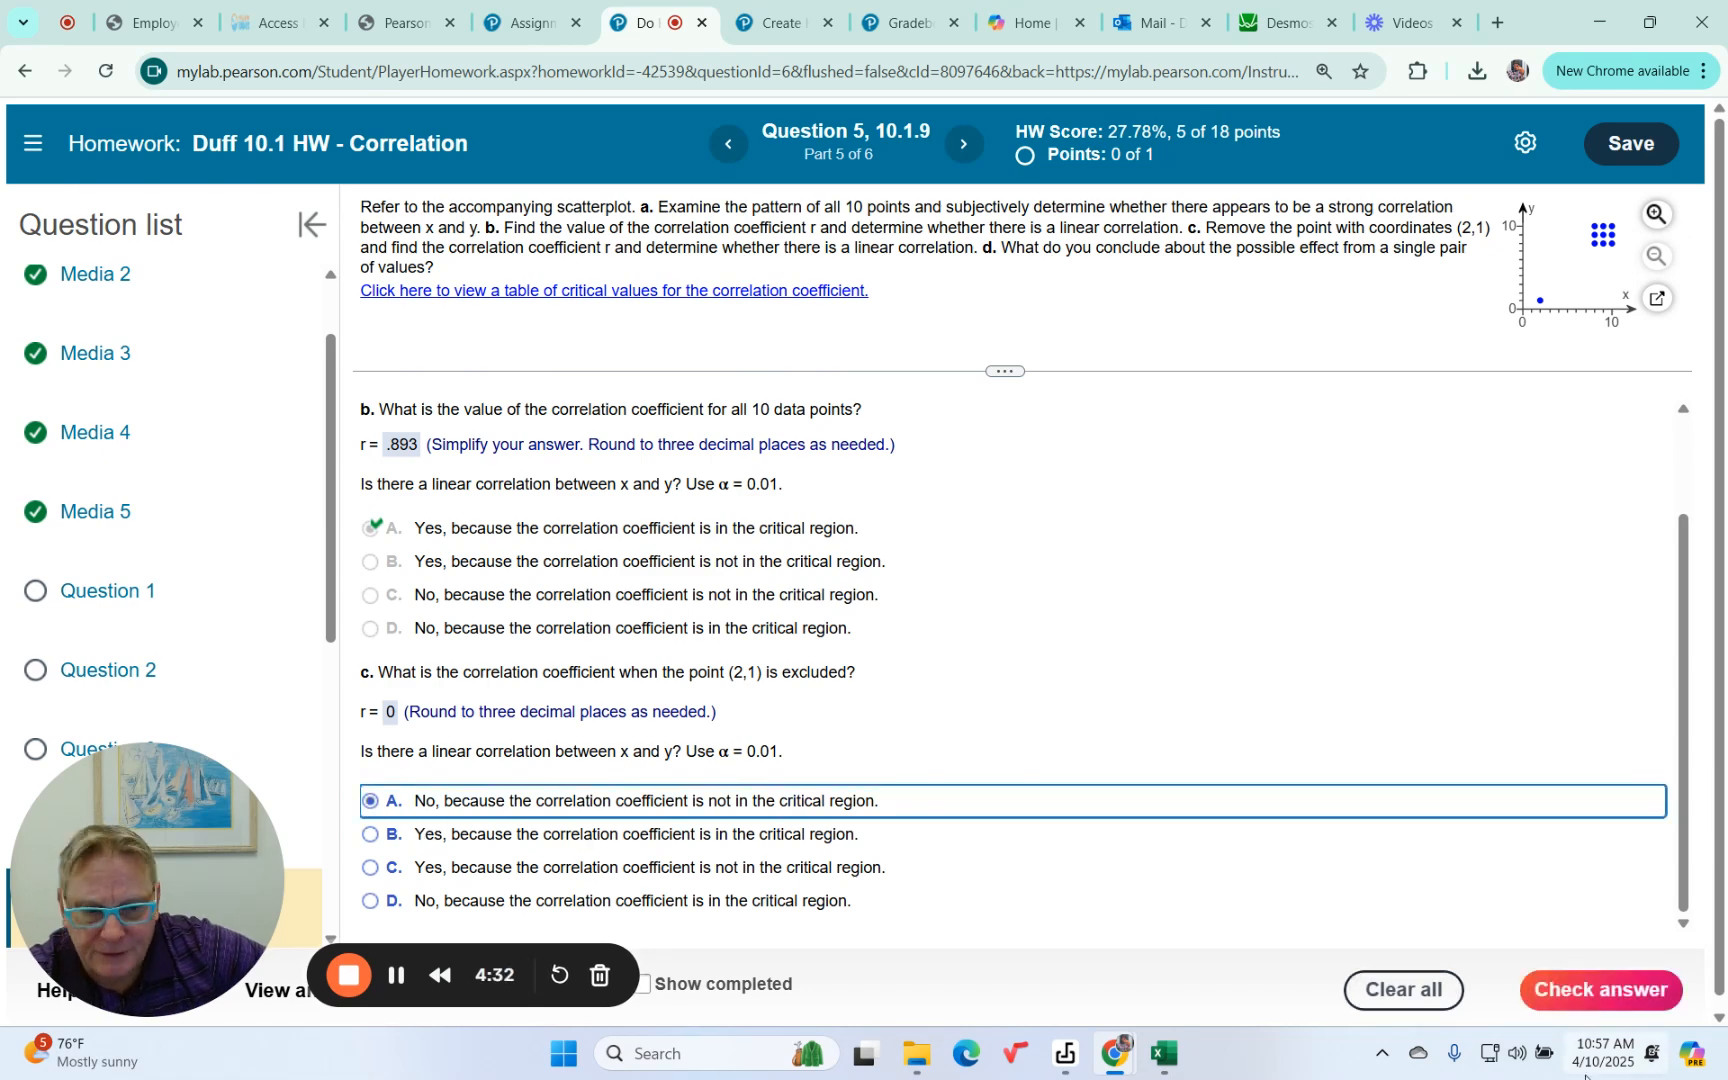
pyautogui.click(1600, 988)
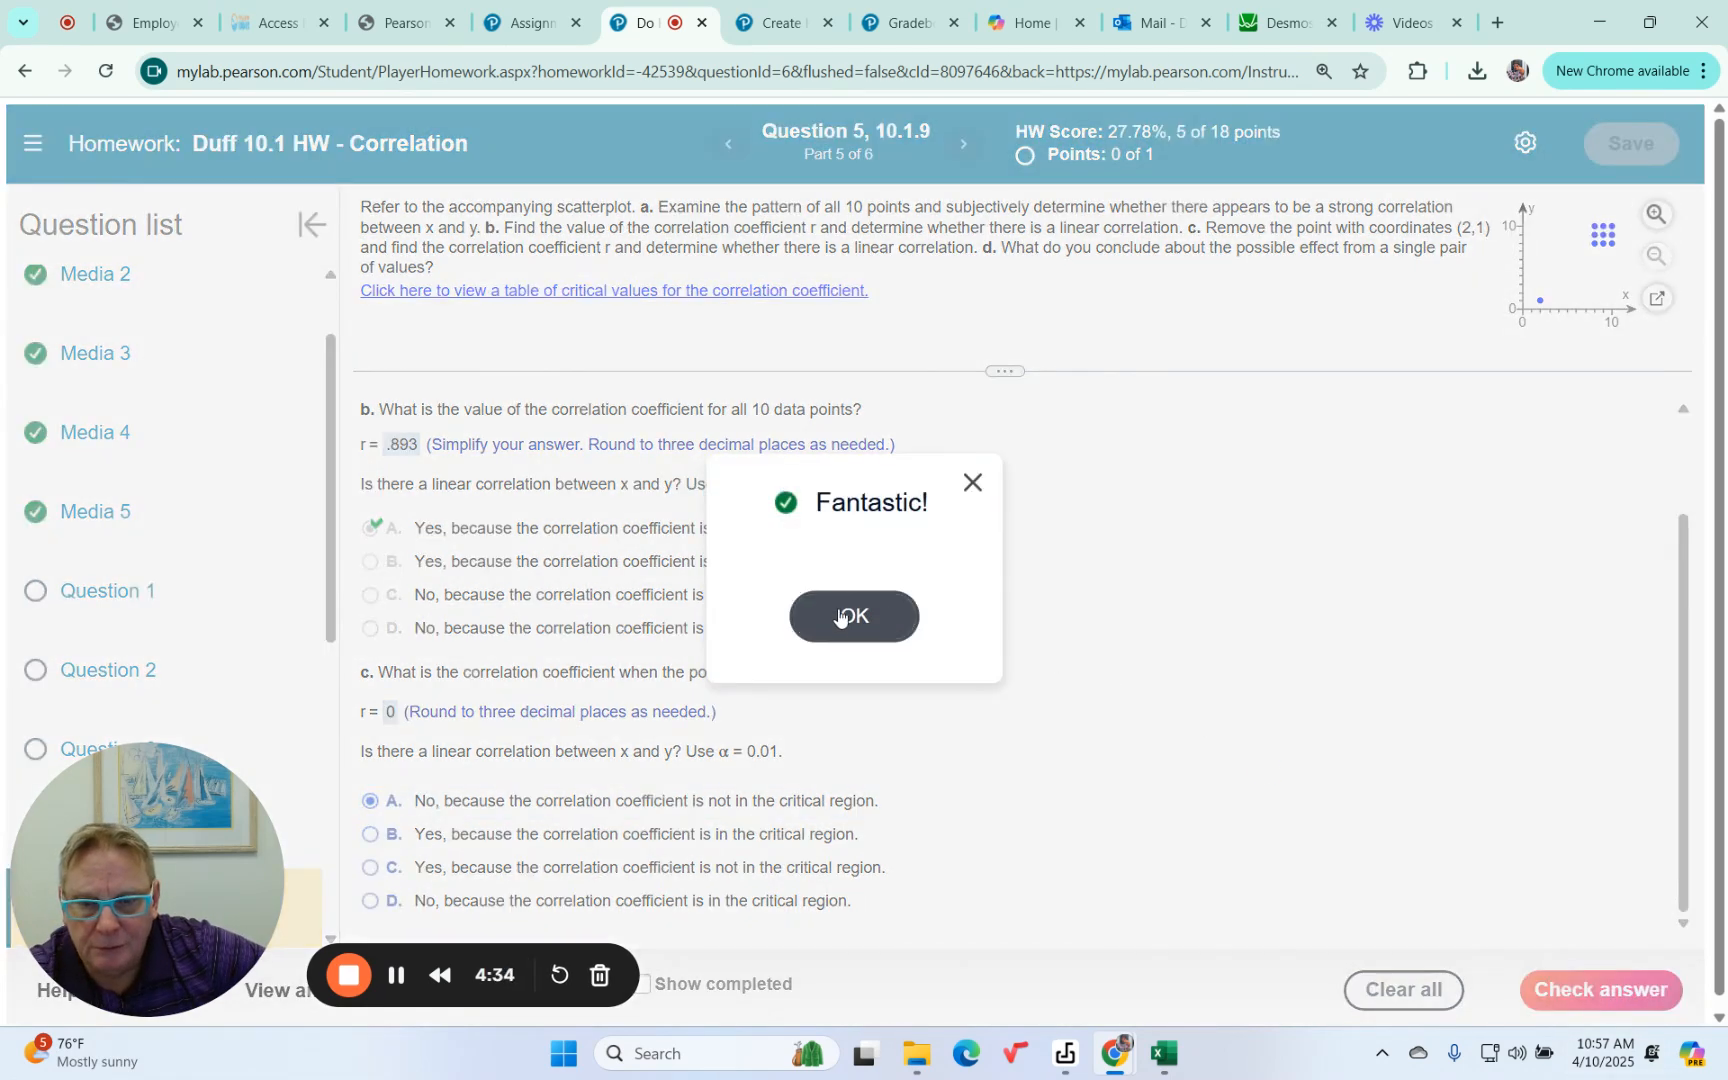
pyautogui.click(845, 618)
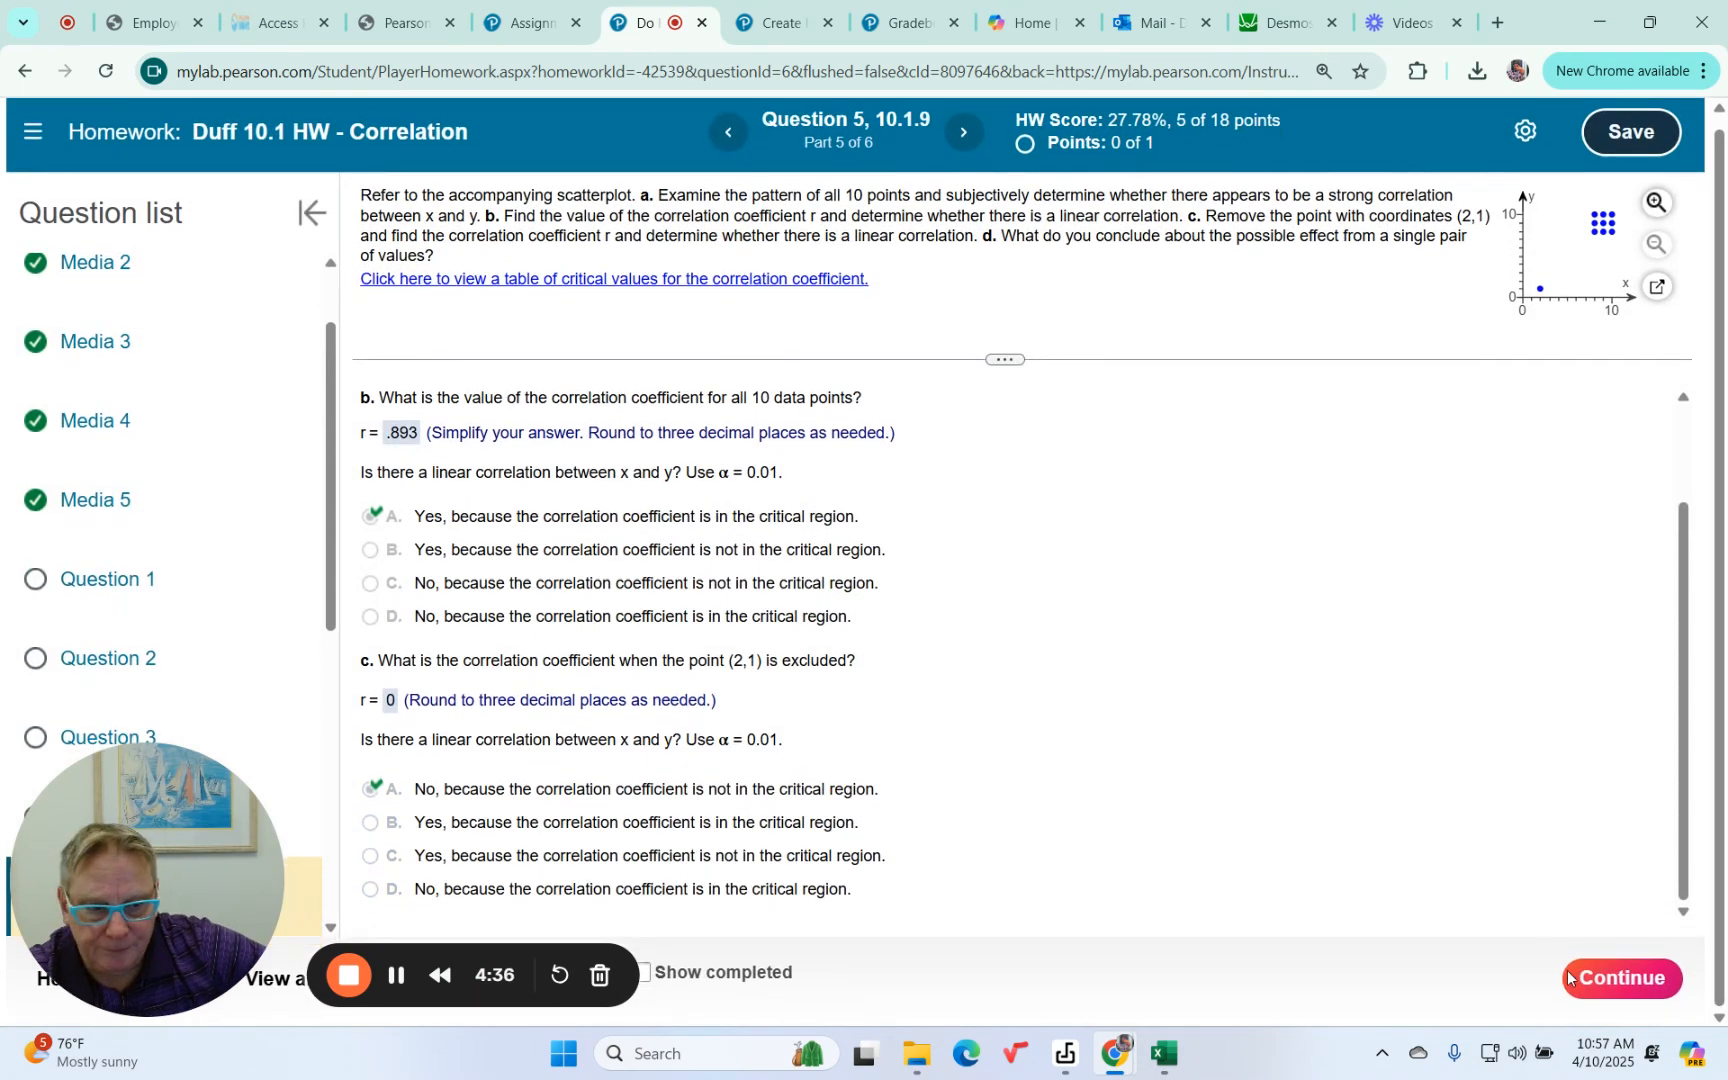
pyautogui.click(1590, 975)
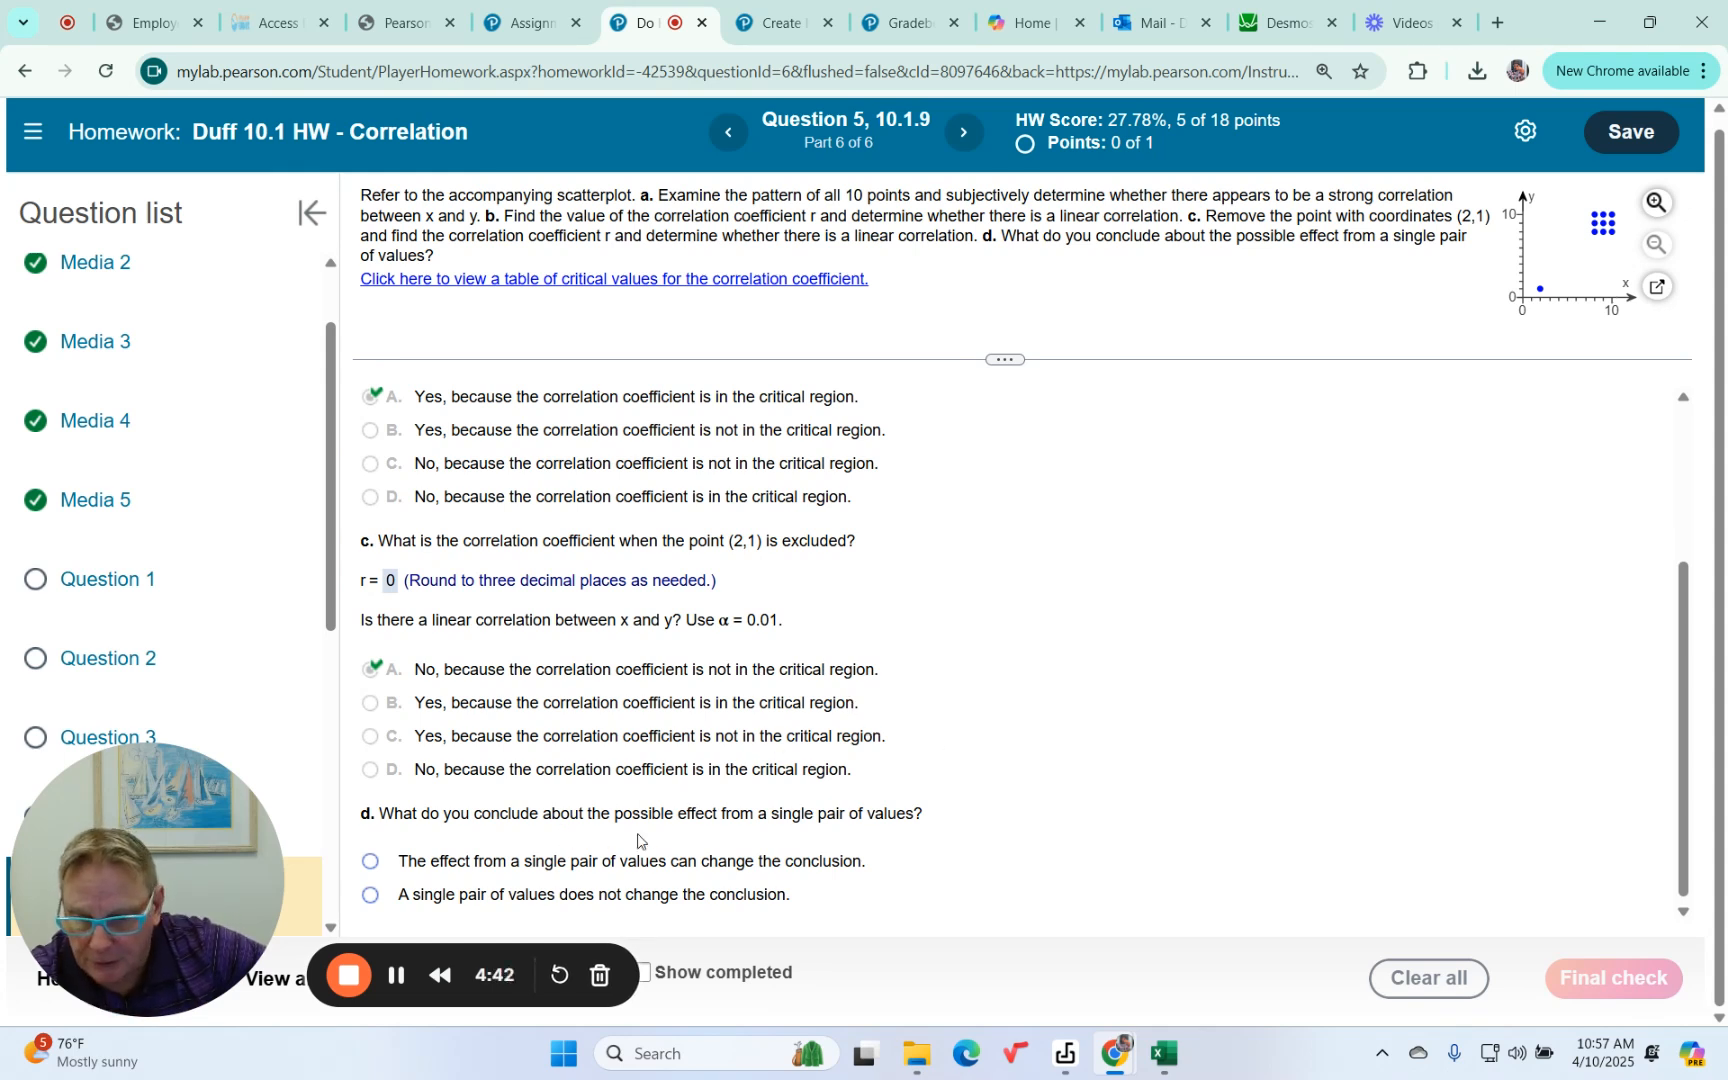
# Step: Answer part d with "The effect from a single pair of values can change the conclusion" and submit the final check
pyautogui.click(370, 862)
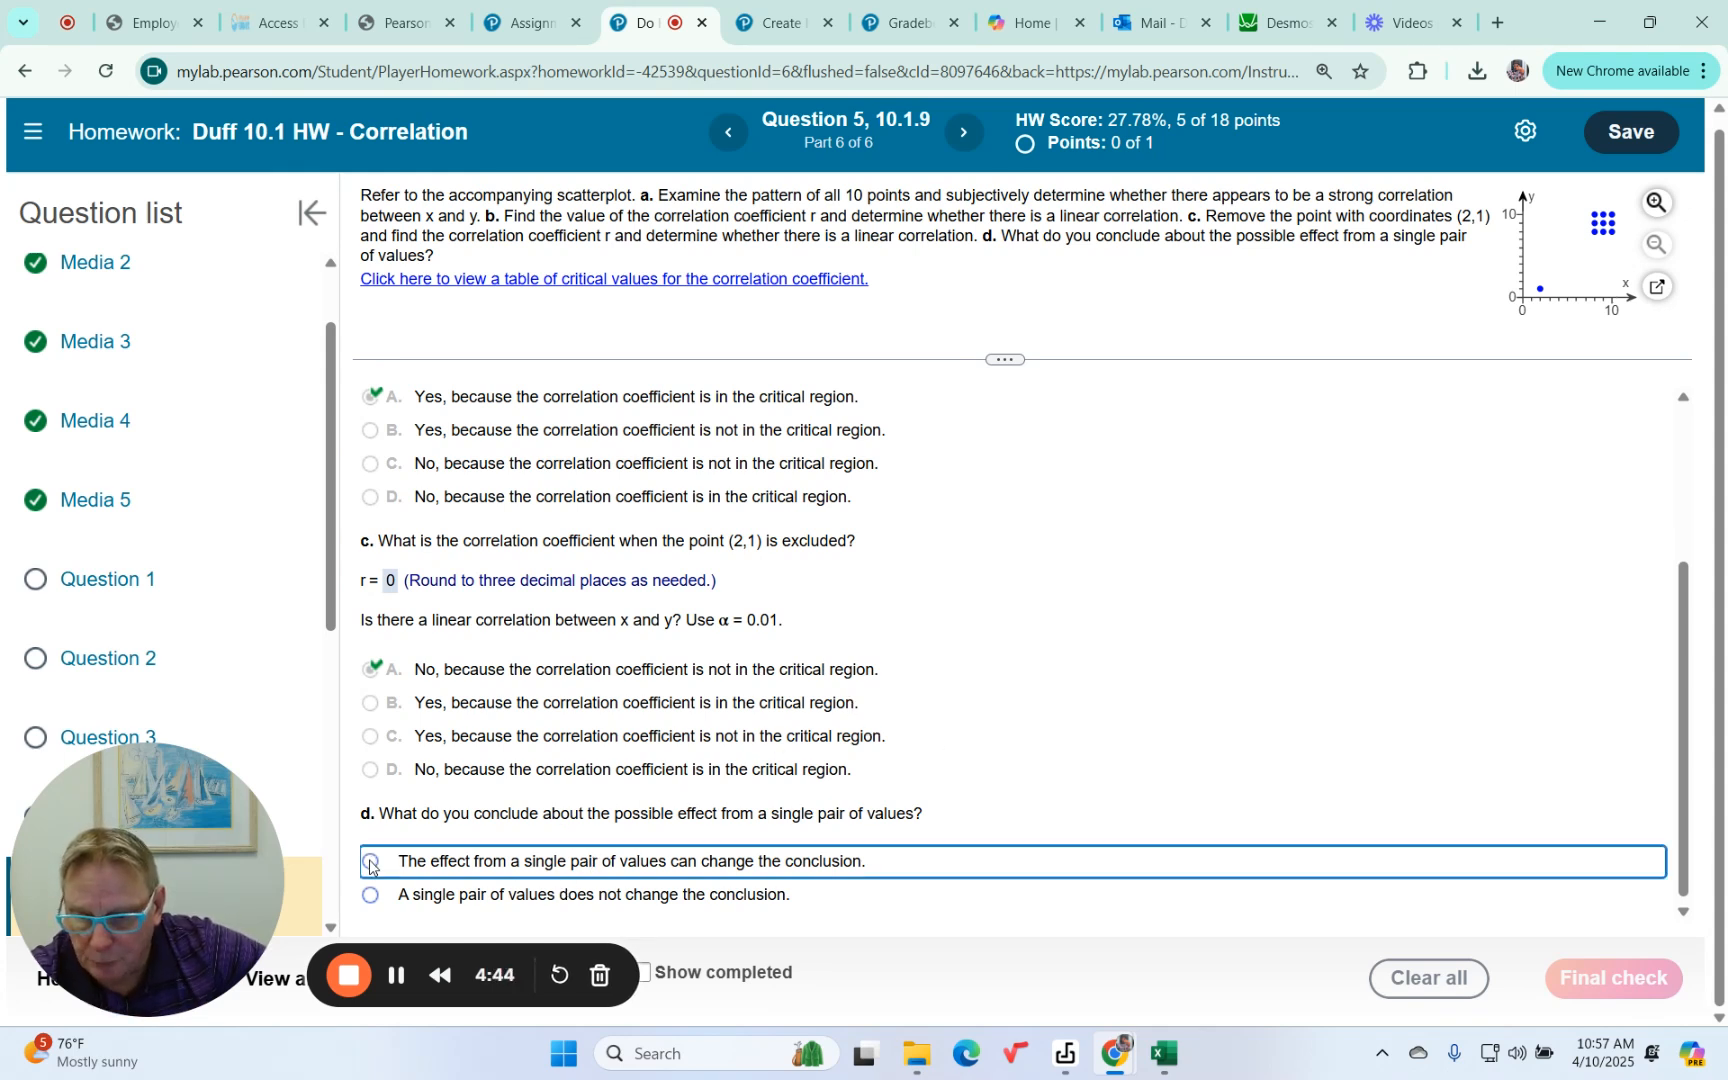
pyautogui.click(1612, 978)
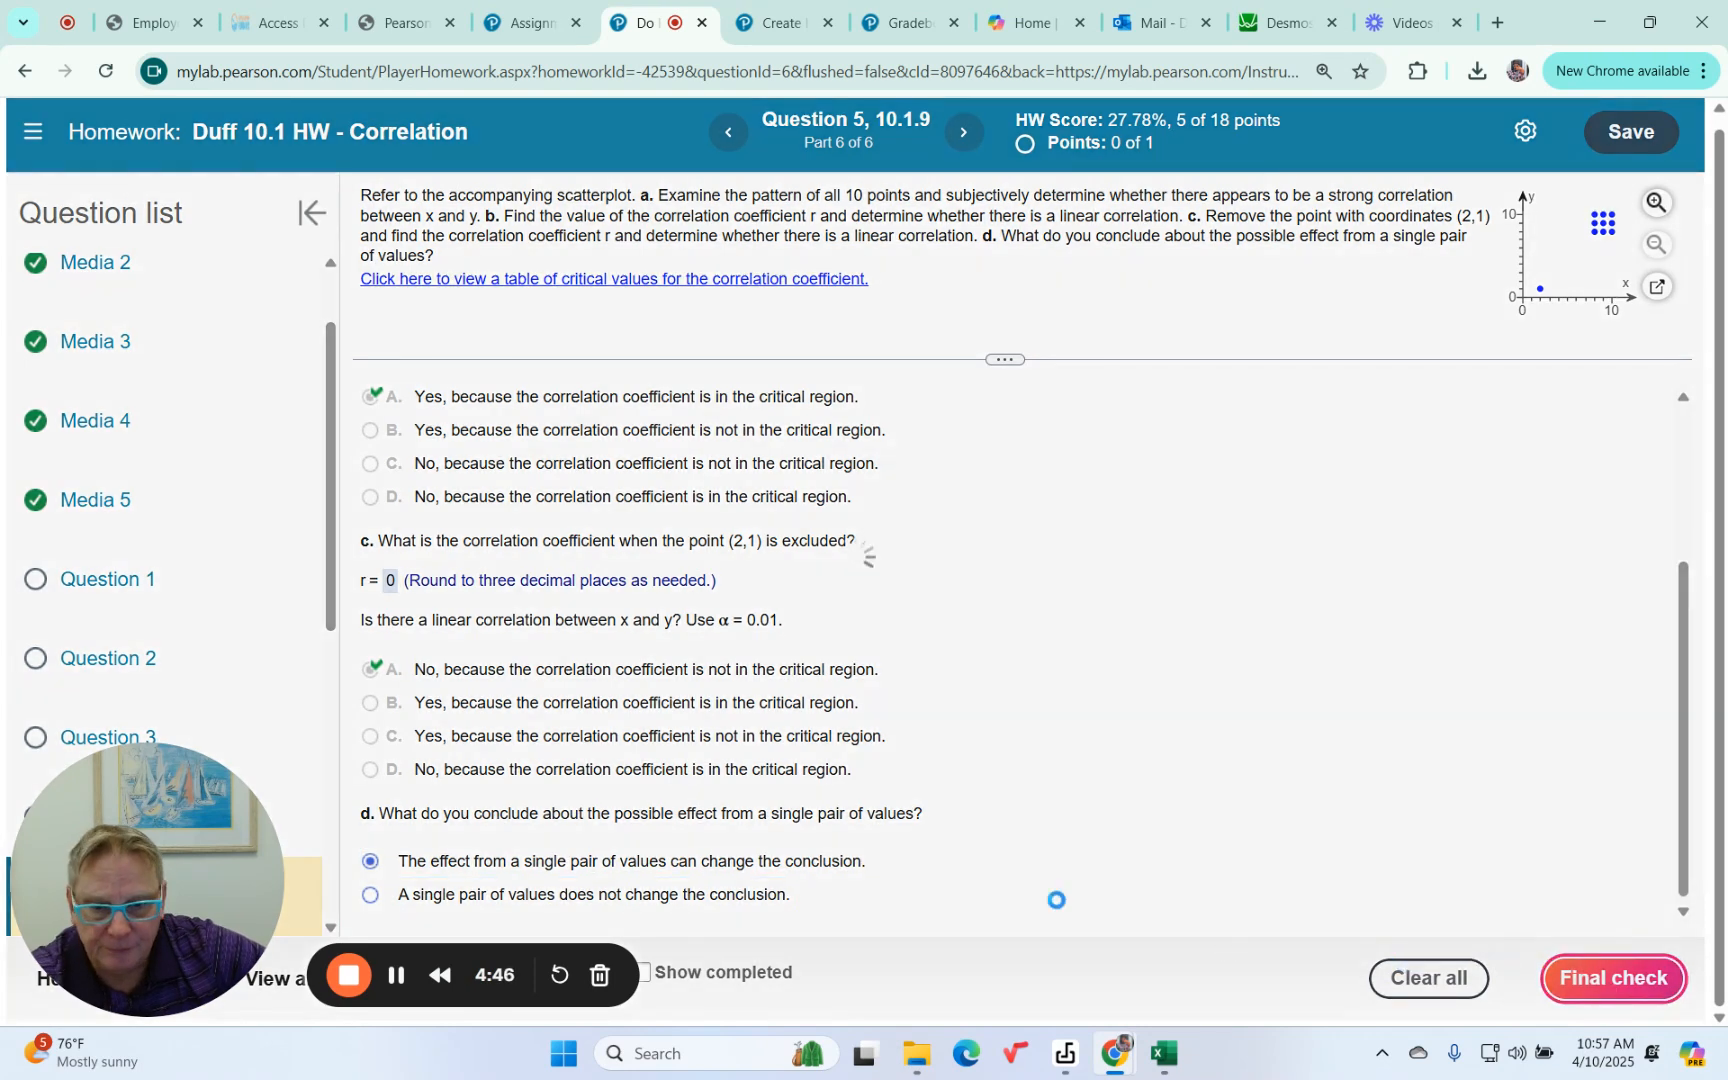
pyautogui.click(884, 606)
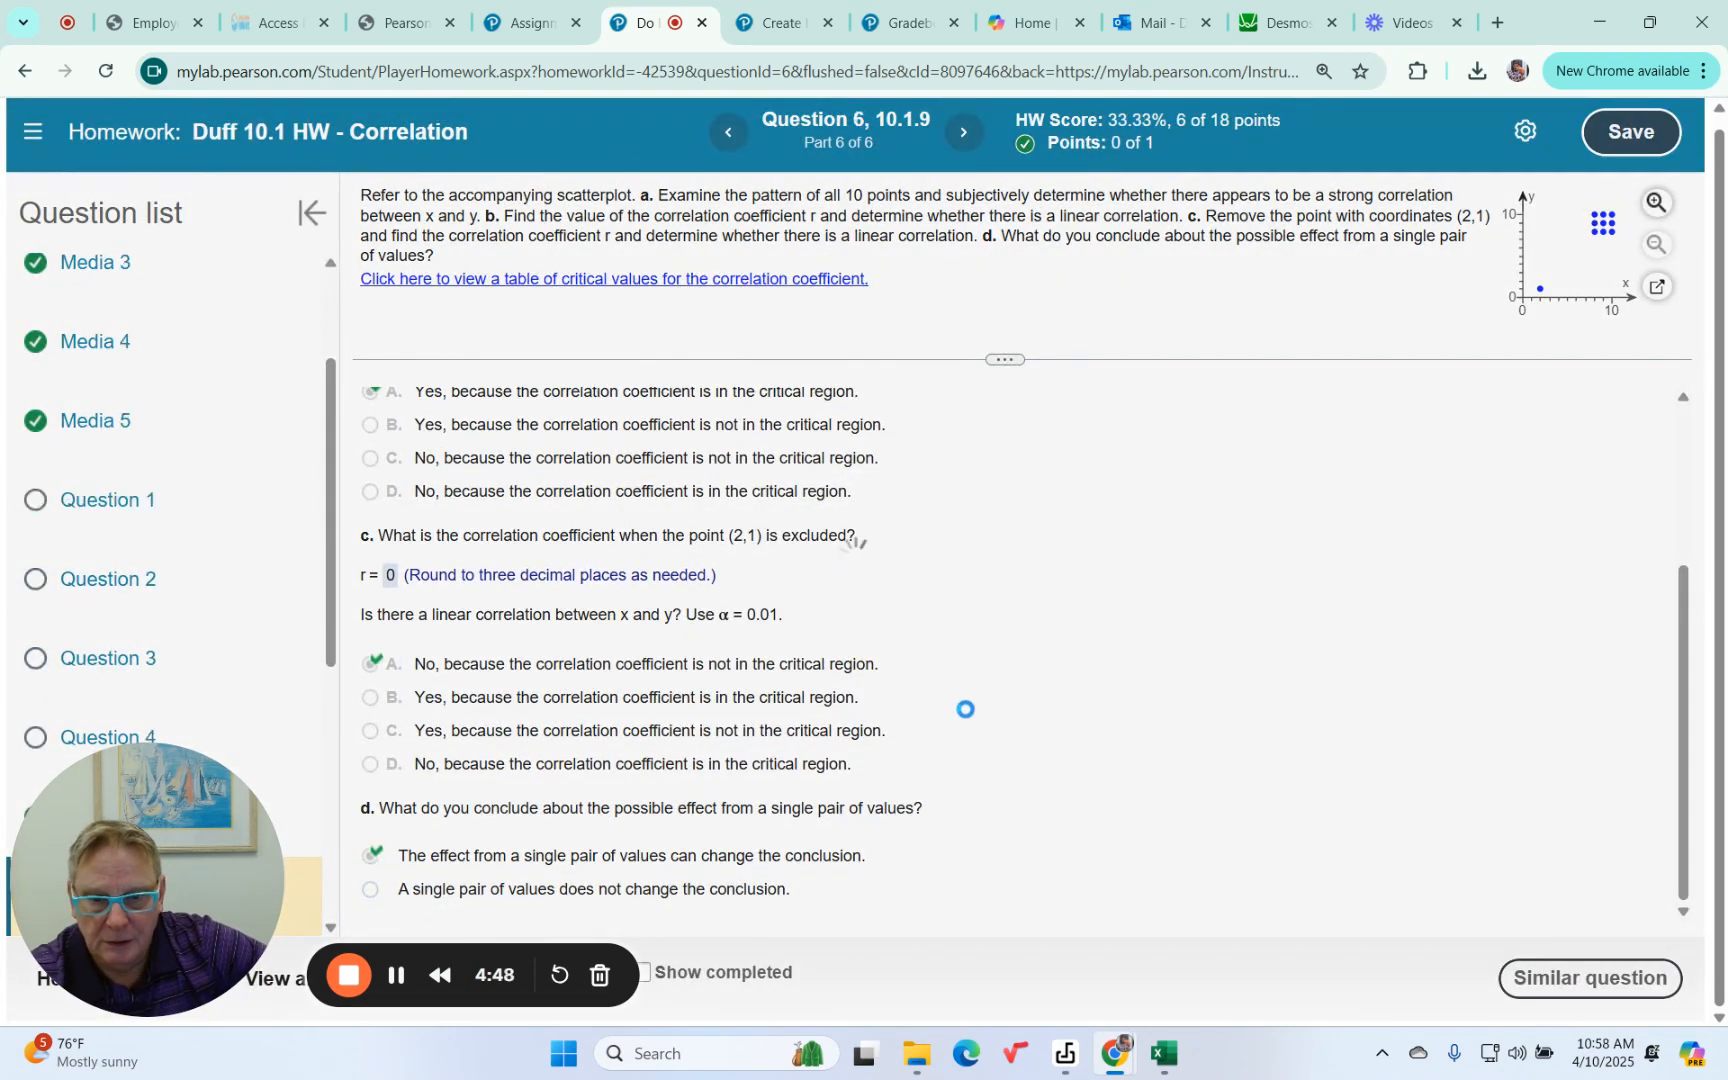